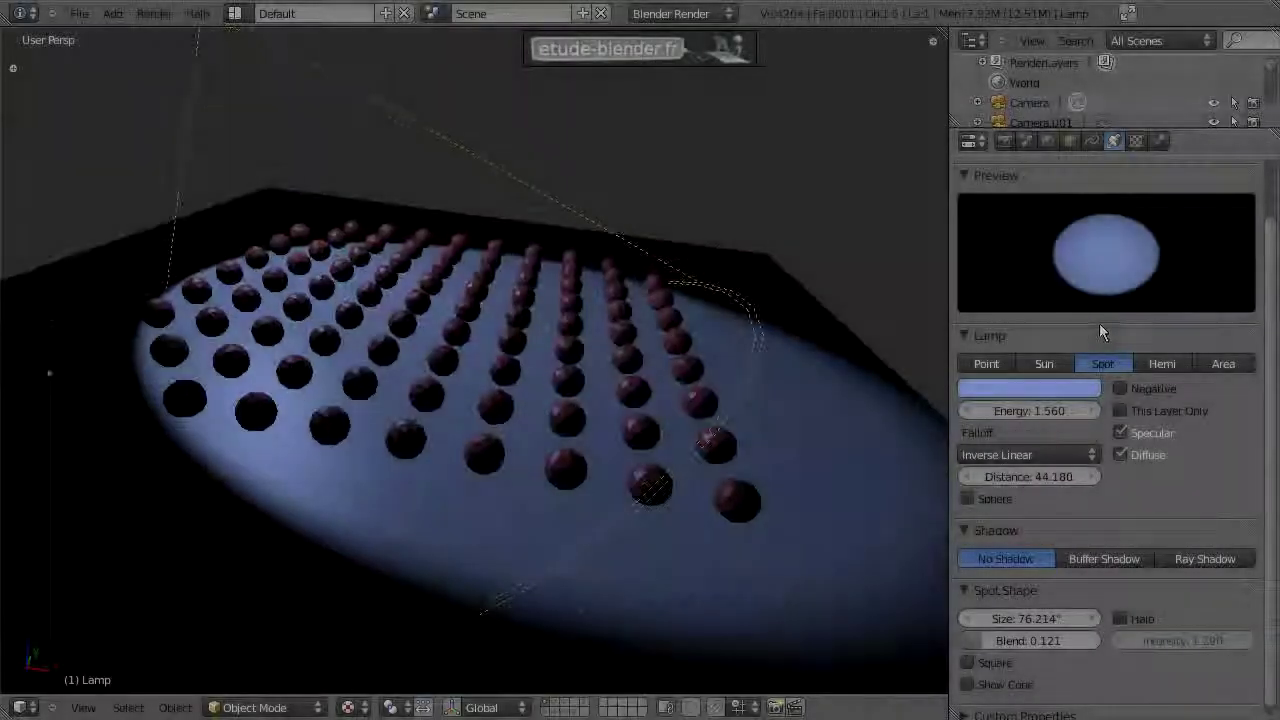
Narrow the spot lamp's cone Size to 71.918°.
{"action": "scroll", "coordinate": [1099, 323], "scroll_direction": "up", "scroll_amount": 2}
{"action": "mouse_move", "coordinate": [541, 336]}
{"action": "middle_mouse_down"}
{"action": "mouse_move", "coordinate": [664, 402]}
{"action": "mouse_move", "coordinate": [634, 434]}
{"action": "mouse_move", "coordinate": [594, 380]}
{"action": "mouse_move", "coordinate": [575, 303]}
{"action": "mouse_move", "coordinate": [749, 380]}
{"action": "middle_mouse_up"}
{"action": "left_click_drag", "start_coordinate": [1025, 684], "coordinate": [1027, 690]}
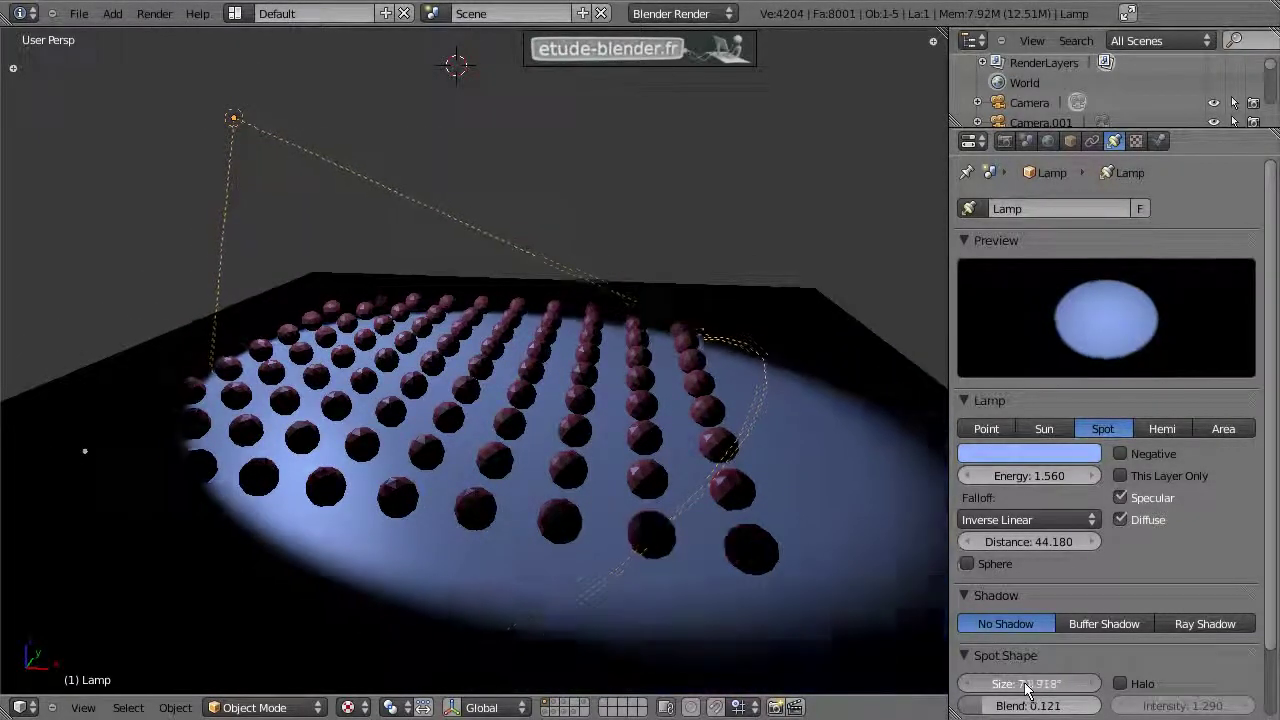
Show the ray-lines layer, inspect it from lower angles, then reselect the spot lamp.
{"action": "left_click", "coordinate": [588, 704], "text": "shift"}
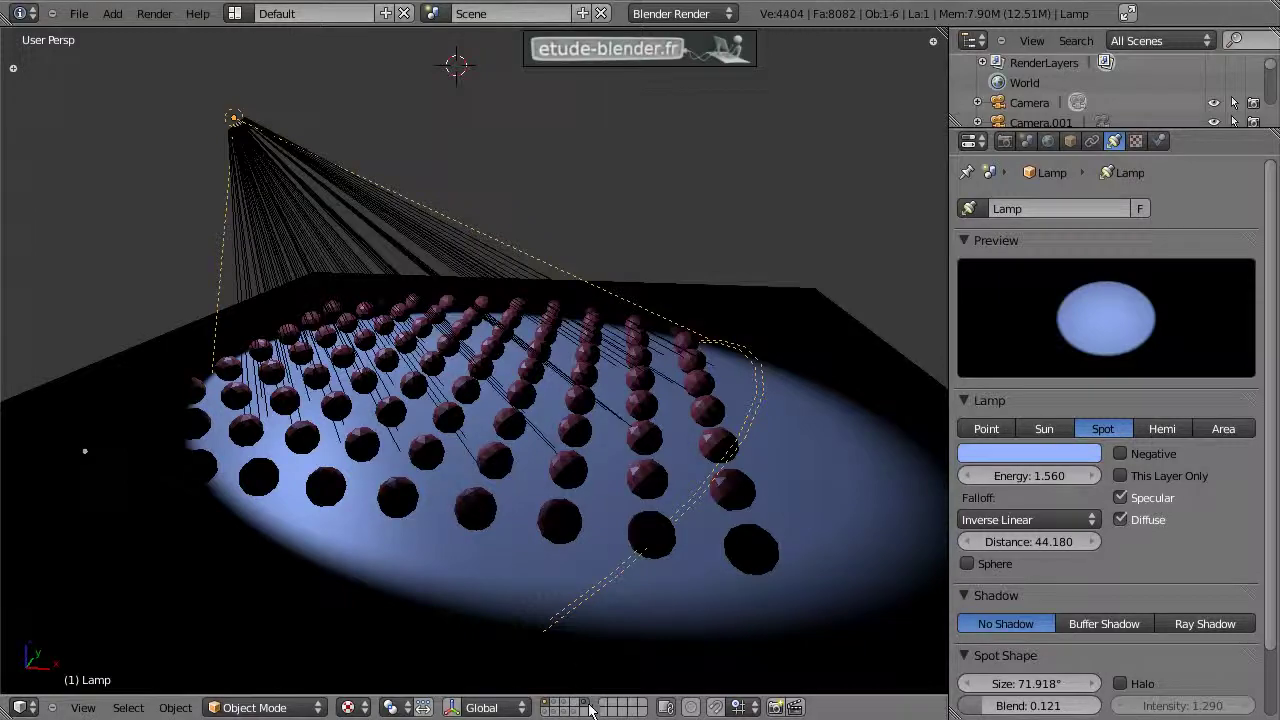
{"action": "right_click", "coordinate": [460, 275]}
{"action": "mouse_move", "coordinate": [560, 251]}
{"action": "middle_mouse_down"}
{"action": "mouse_move", "coordinate": [551, 294]}
{"action": "mouse_move", "coordinate": [497, 332]}
{"action": "middle_mouse_up"}
{"action": "mouse_move", "coordinate": [364, 353]}
{"action": "middle_mouse_down"}
{"action": "mouse_move", "coordinate": [500, 305]}
{"action": "mouse_move", "coordinate": [588, 330]}
{"action": "mouse_move", "coordinate": [380, 383]}
{"action": "mouse_move", "coordinate": [462, 397]}
{"action": "middle_mouse_up"}
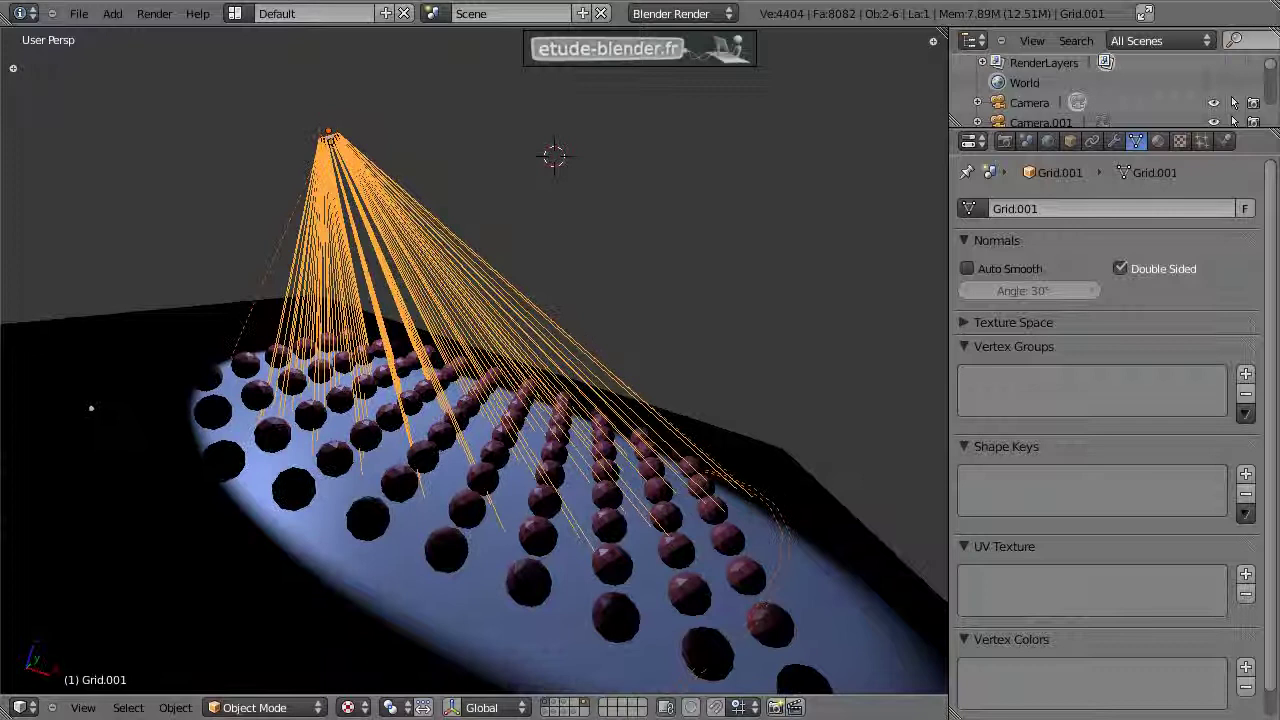
{"action": "right_click", "coordinate": [590, 338]}
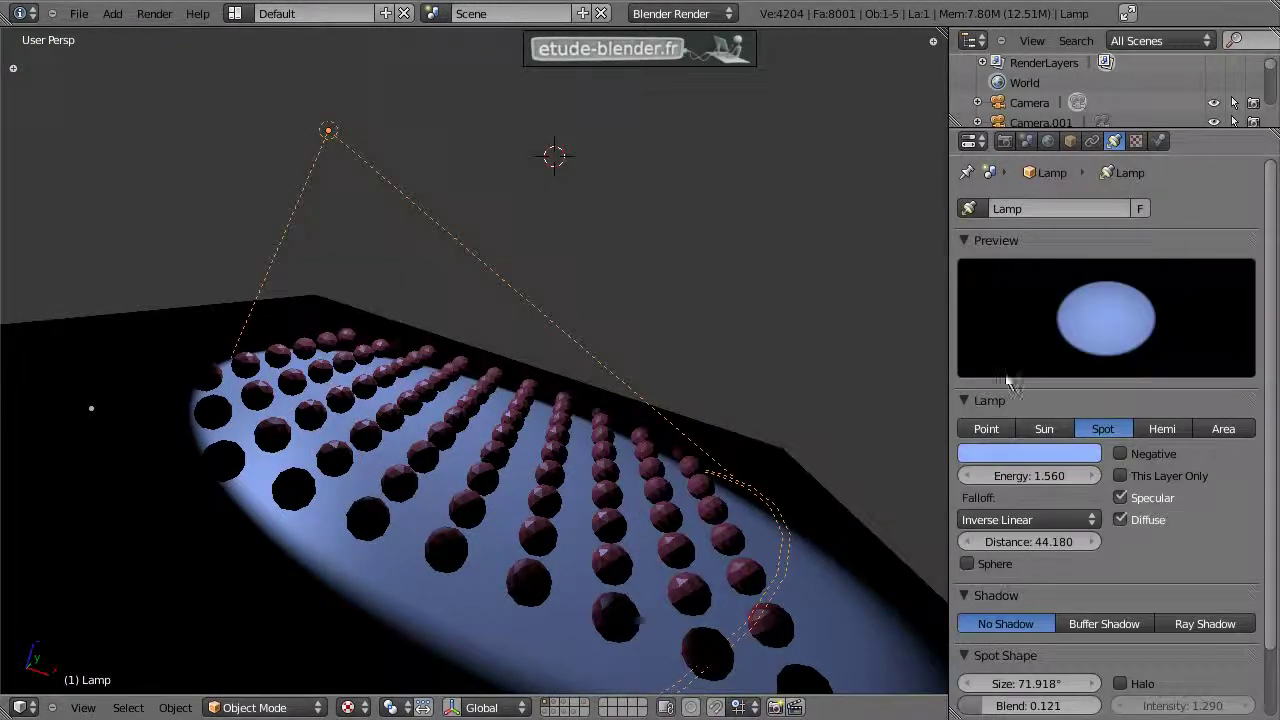
{"action": "scroll", "coordinate": [1078, 494], "scroll_direction": "down", "scroll_amount": 2}
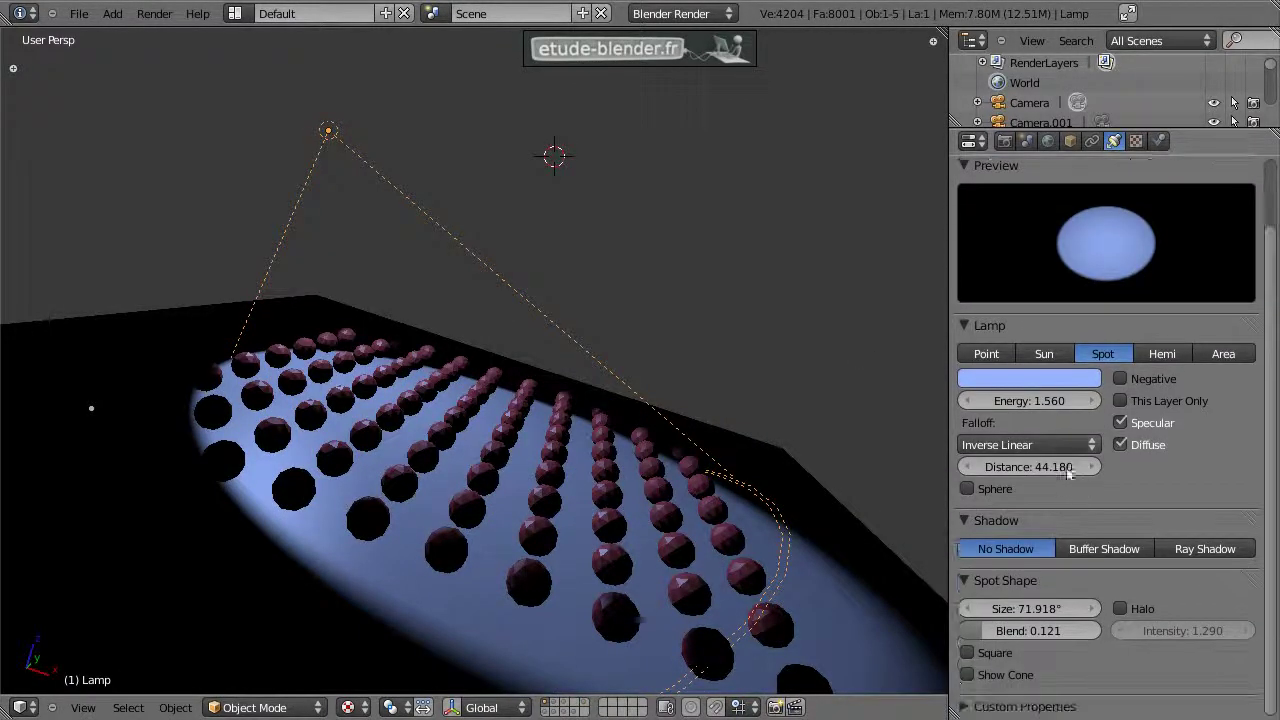
{"action": "left_click", "coordinate": [1035, 375]}
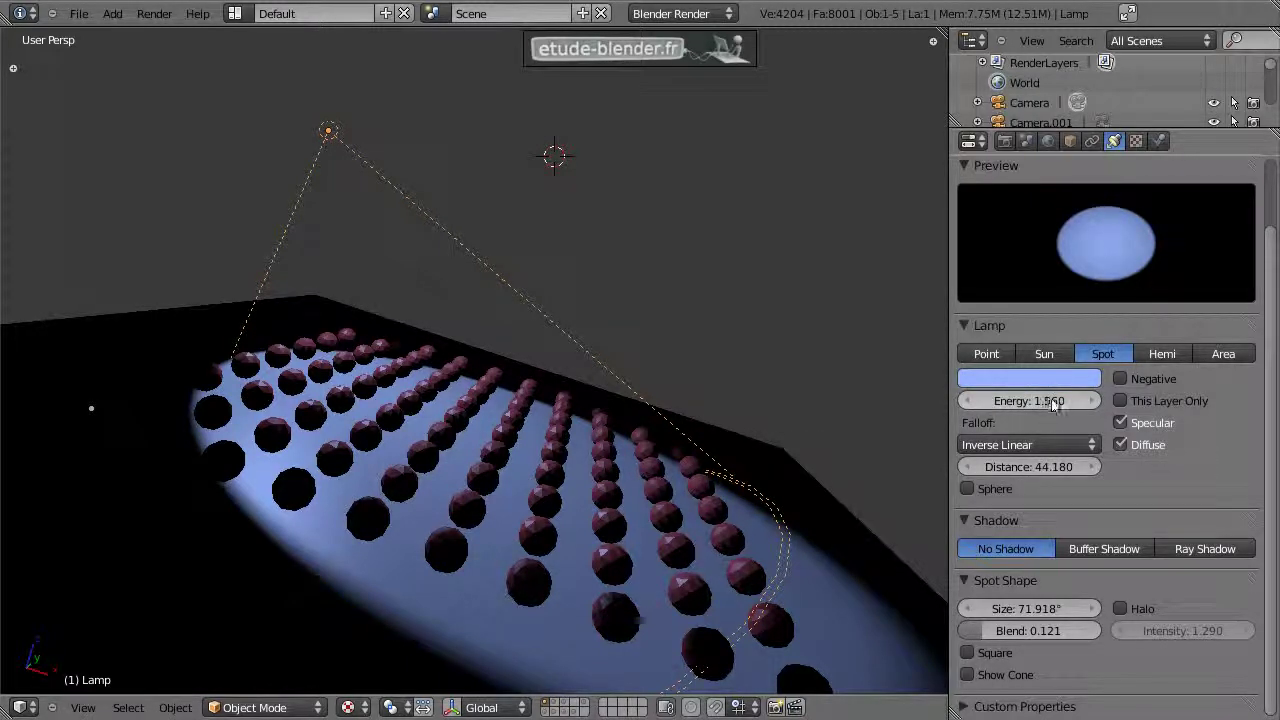
{"action": "left_click", "coordinate": [1007, 449]}
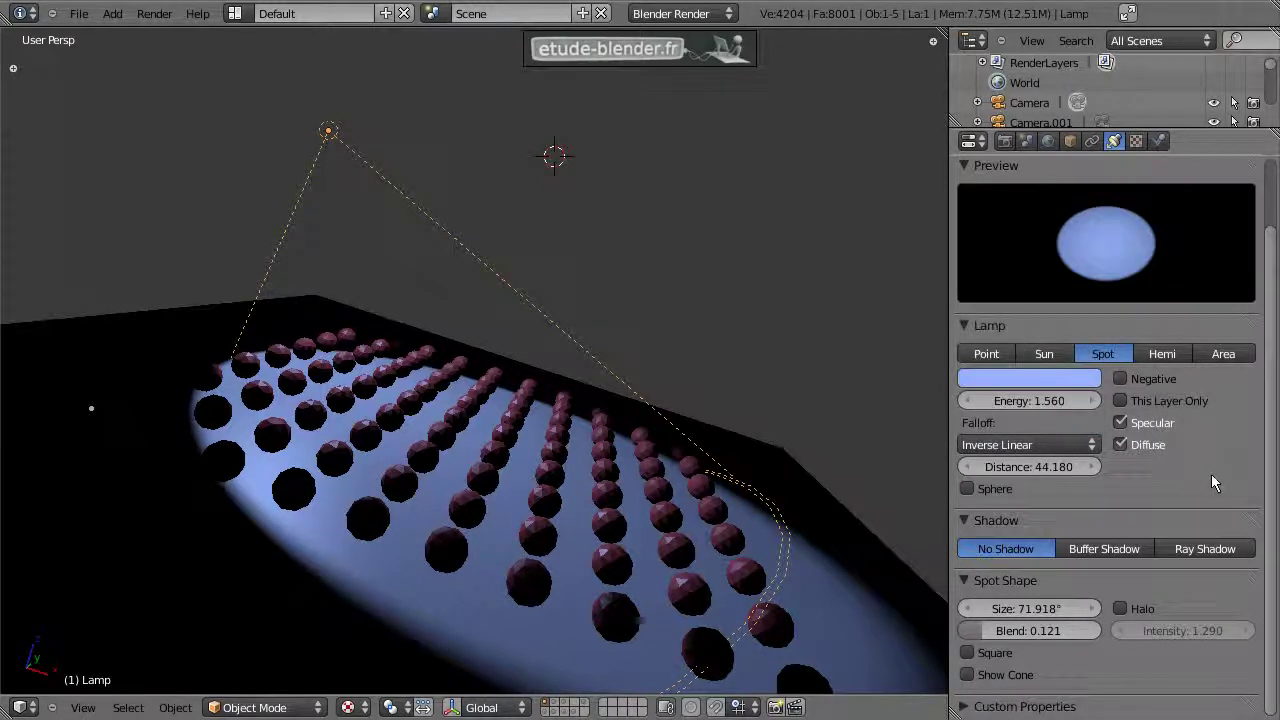
{"action": "middle_click_drag", "start_coordinate": [700, 490], "coordinate": [726, 470]}
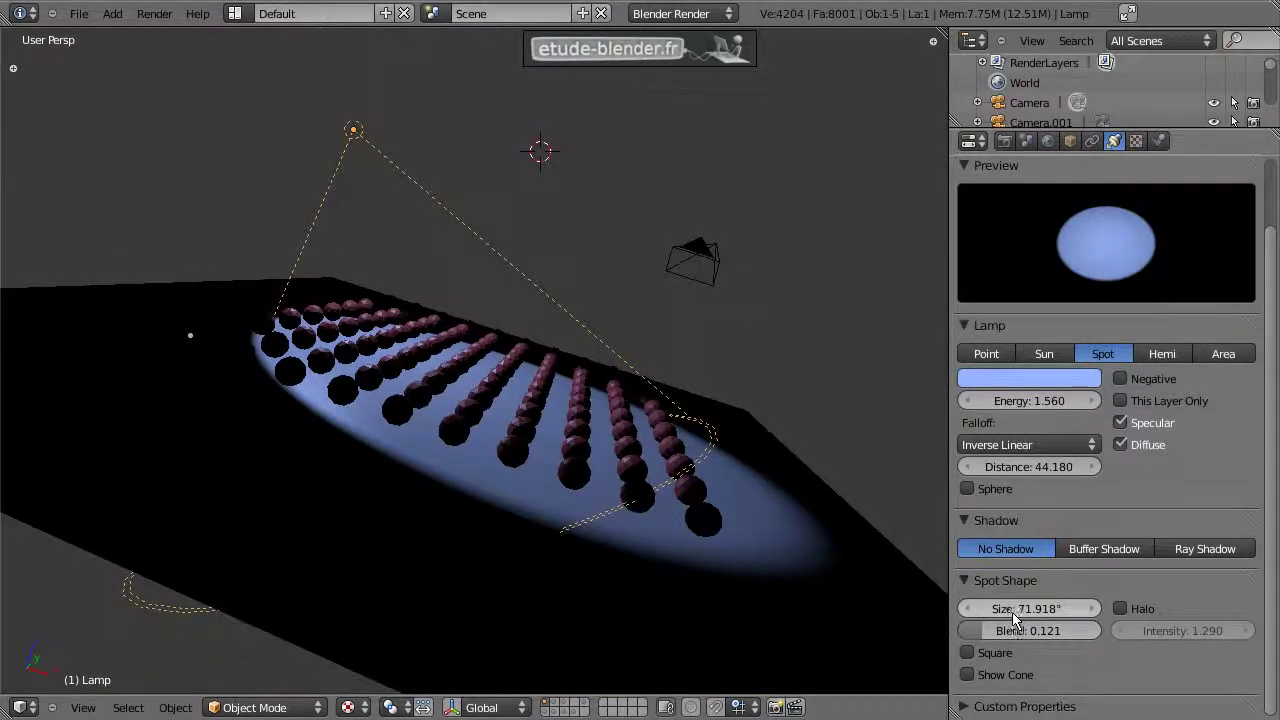
Widen the spot cone Size to 81.584°.
{"action": "left_click_drag", "start_coordinate": [1013, 618], "coordinate": [1022, 620]}
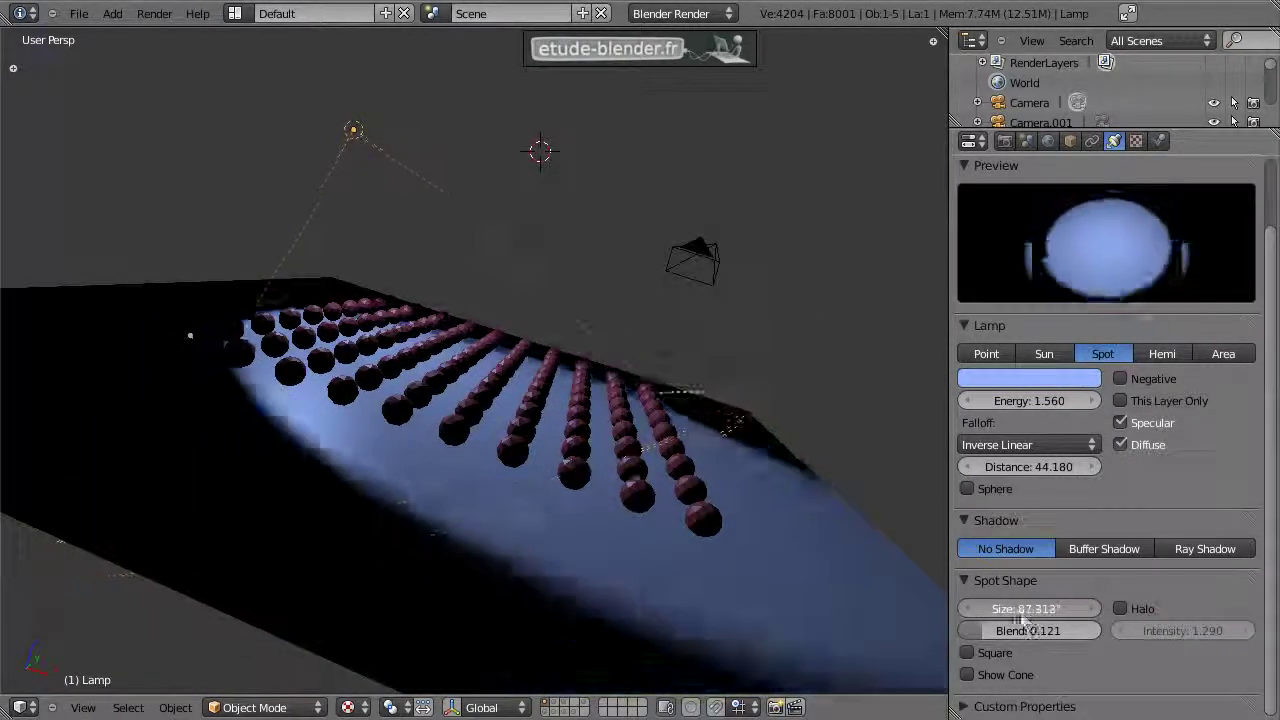
{"action": "left_click_drag", "start_coordinate": [1022, 620], "coordinate": [1037, 615]}
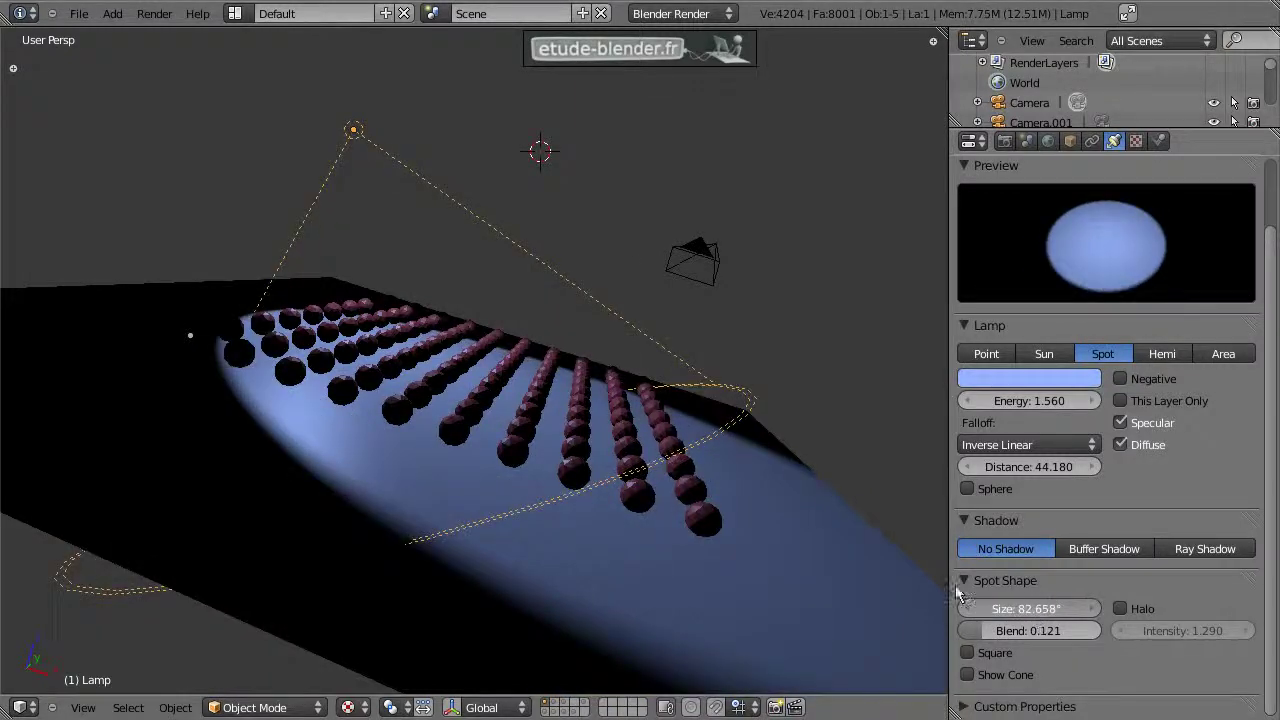
{"action": "middle_click_drag", "start_coordinate": [900, 560], "coordinate": [657, 471]}
Set the spot Blend to 0.000 for a hard-edged light pool.
{"action": "left_click_drag", "start_coordinate": [1005, 631], "coordinate": [952, 631]}
{"action": "mouse_move", "coordinate": [630, 525]}
{"action": "middle_mouse_down"}
{"action": "mouse_move", "coordinate": [614, 458]}
{"action": "mouse_move", "coordinate": [258, 483]}
{"action": "mouse_move", "coordinate": [217, 410]}
{"action": "middle_mouse_up"}
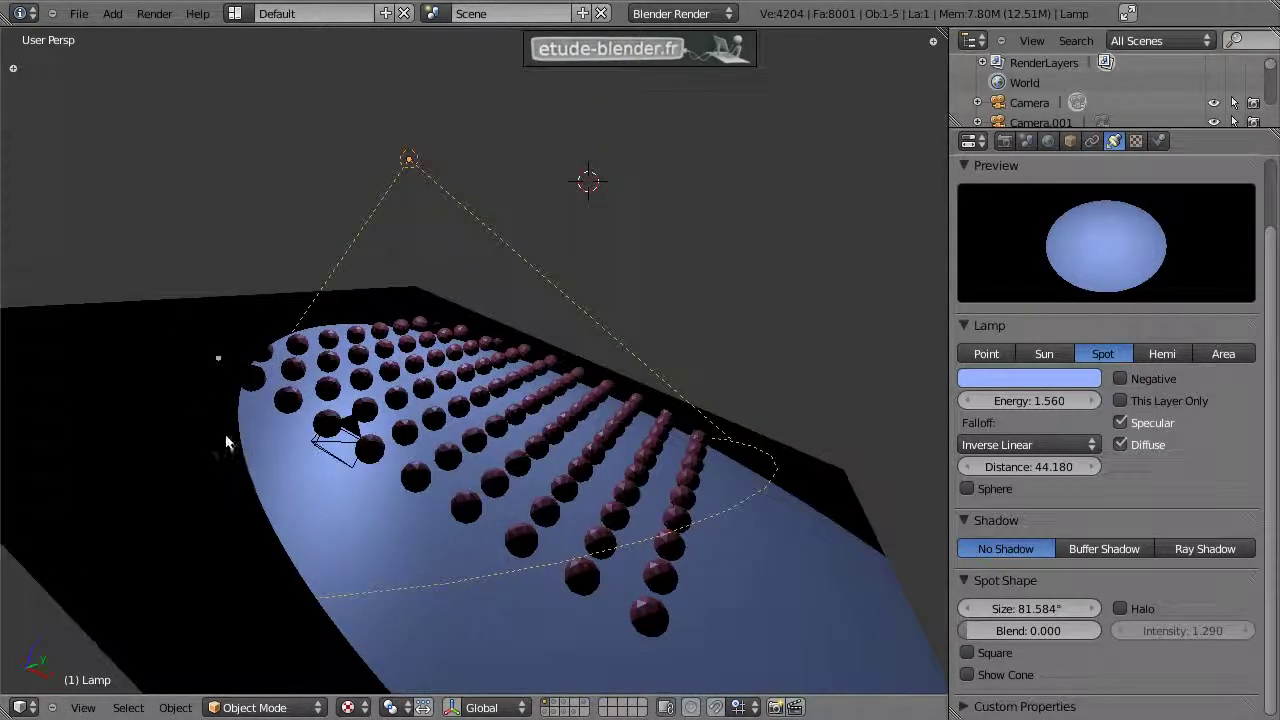
{"action": "mouse_move", "coordinate": [995, 631]}
{"action": "left_mouse_down"}
{"action": "mouse_move", "coordinate": [1018, 635]}
{"action": "mouse_move", "coordinate": [964, 632]}
{"action": "left_mouse_up"}
{"action": "middle_click_drag", "start_coordinate": [458, 470], "coordinate": [427, 435]}
{"action": "middle_click_drag", "start_coordinate": [608, 480], "coordinate": [640, 500]}
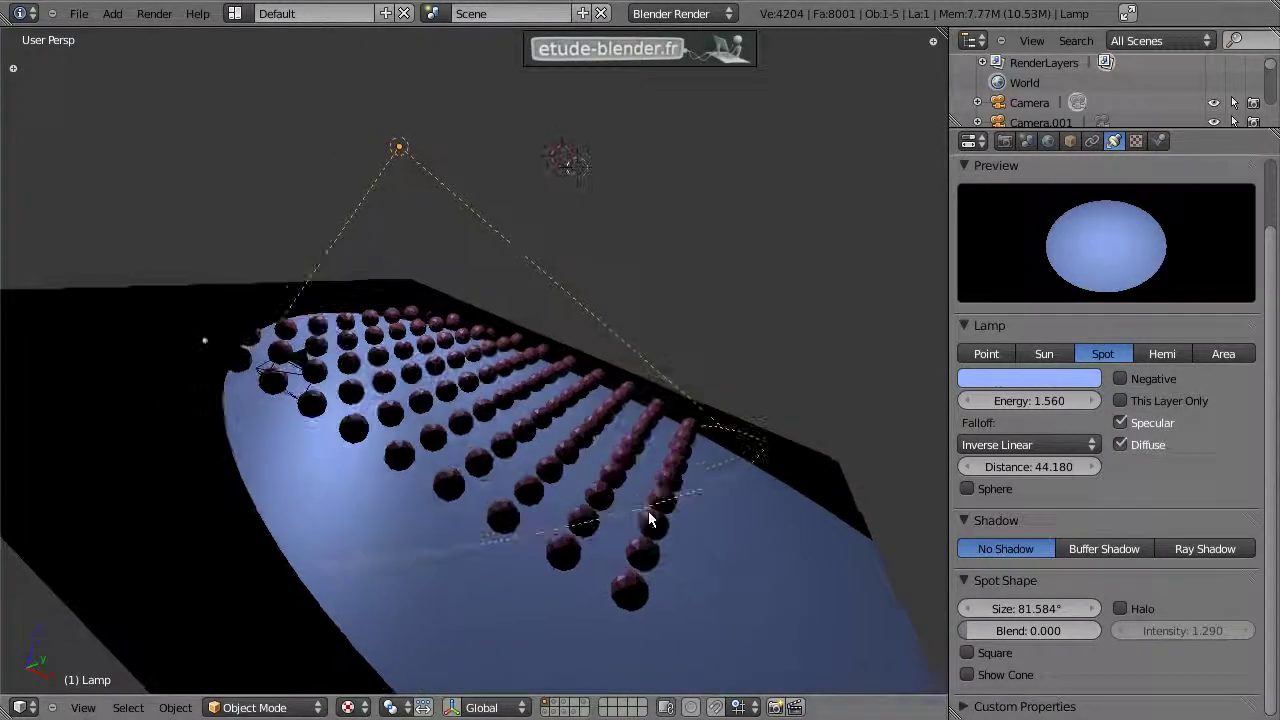
Try a square spotlight, then switch it back to round.
{"action": "left_click", "coordinate": [967, 653]}
{"action": "mouse_move", "coordinate": [491, 449]}
{"action": "middle_mouse_down"}
{"action": "mouse_move", "coordinate": [477, 586]}
{"action": "mouse_move", "coordinate": [460, 534]}
{"action": "middle_mouse_up"}
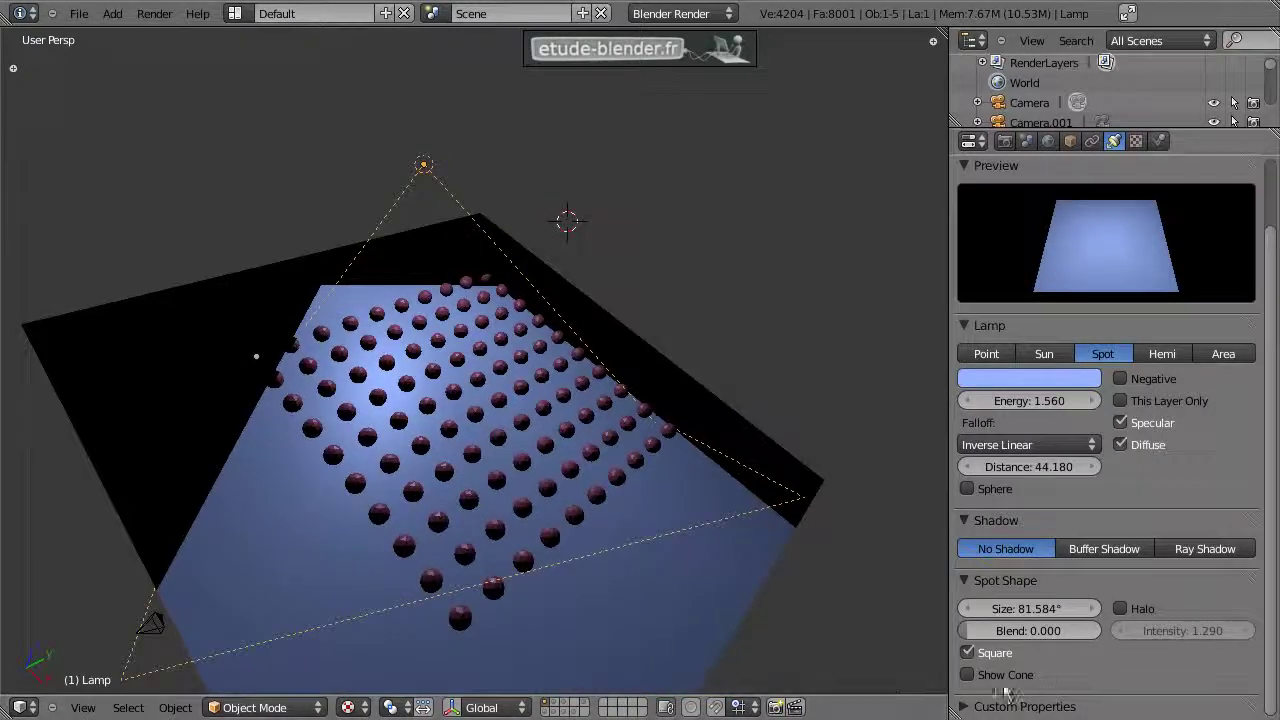
{"action": "left_click", "coordinate": [967, 653]}
{"action": "middle_click_drag", "start_coordinate": [720, 520], "coordinate": [709, 406]}
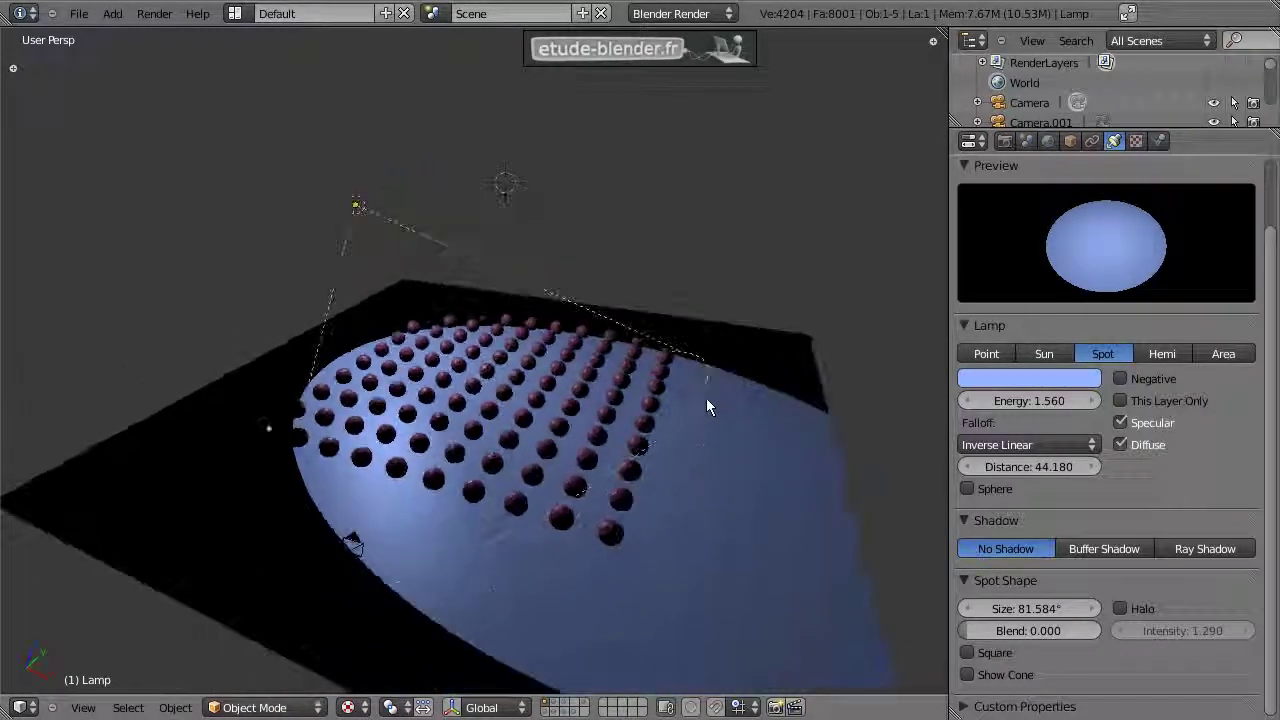
{"action": "scroll", "coordinate": [506, 400], "scroll_direction": "up", "scroll_amount": 1}
{"action": "middle_click_drag", "start_coordinate": [528, 390], "coordinate": [590, 470]}
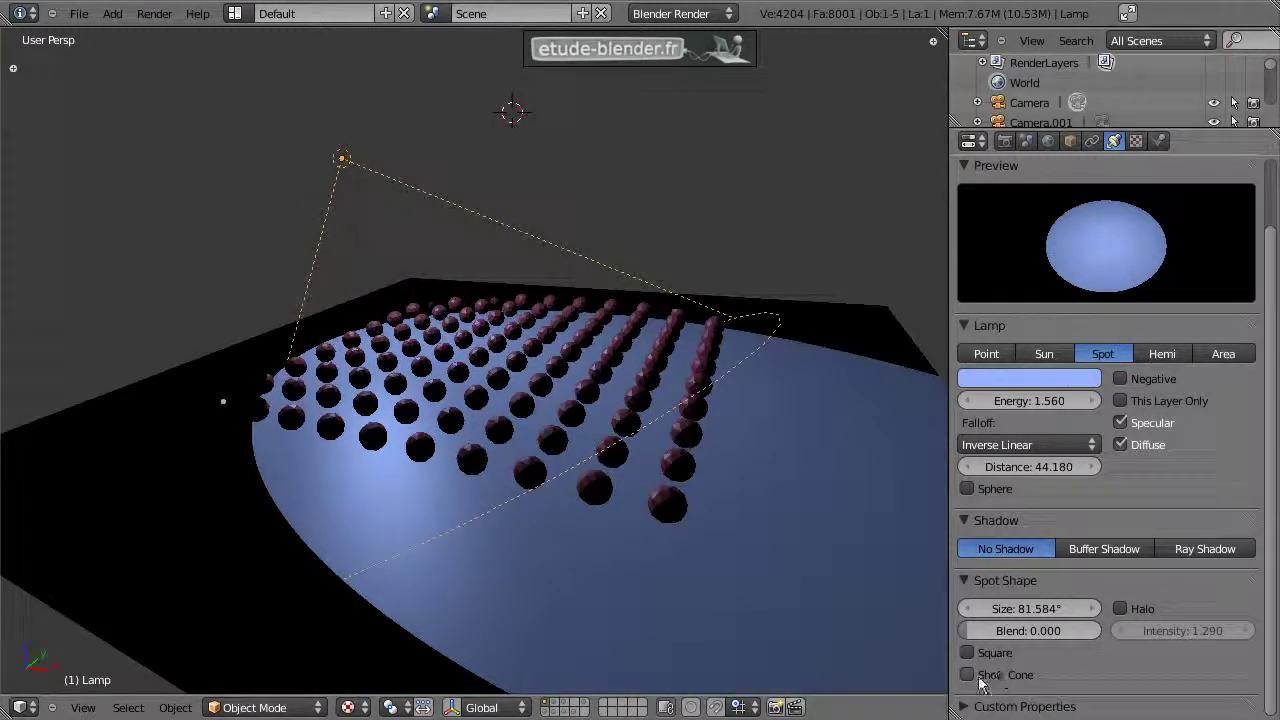
Enable Show Cone to draw the spot's light volume over the spheres.
{"action": "left_click", "coordinate": [967, 675]}
{"action": "scroll", "coordinate": [543, 445], "scroll_direction": "up", "scroll_amount": 2}
{"action": "mouse_move", "coordinate": [543, 448]}
{"action": "middle_mouse_down"}
{"action": "mouse_move", "coordinate": [503, 457]}
{"action": "mouse_move", "coordinate": [528, 414]}
{"action": "mouse_move", "coordinate": [484, 397]}
{"action": "middle_mouse_up"}
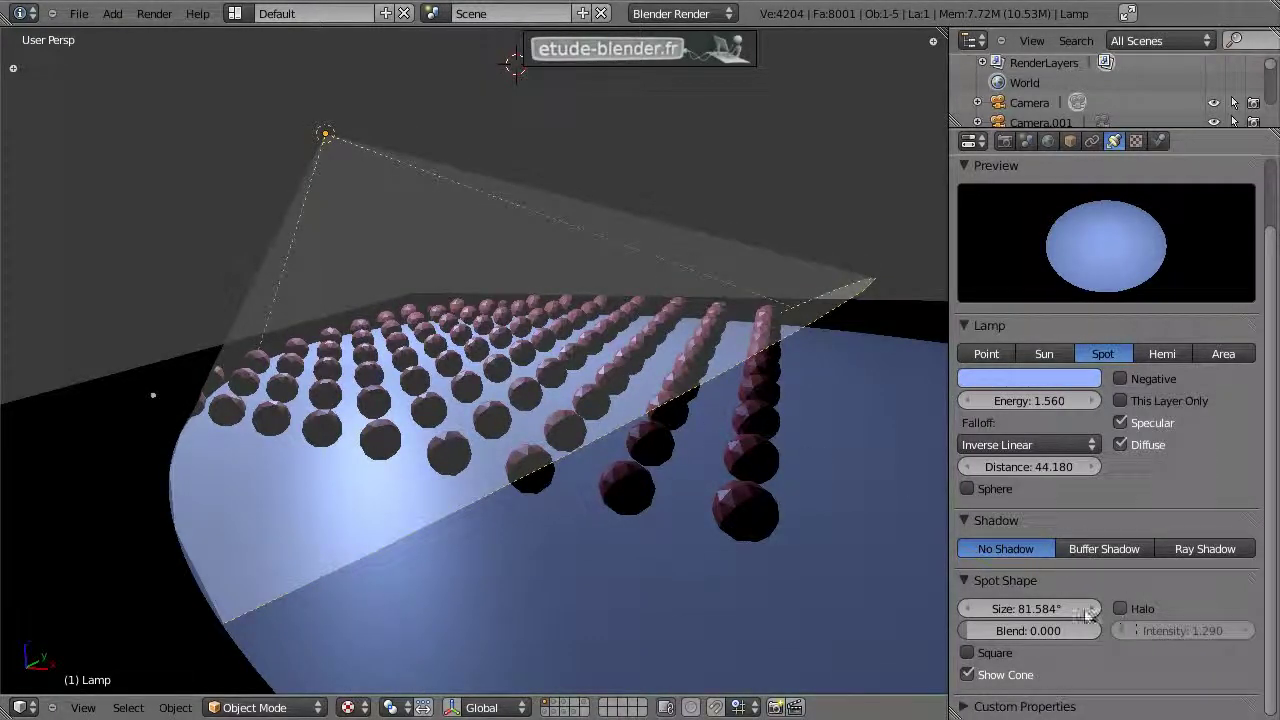
Enable Ray Shadow on the spot lamp and render the sphere grid.
{"action": "left_click", "coordinate": [1203, 549]}
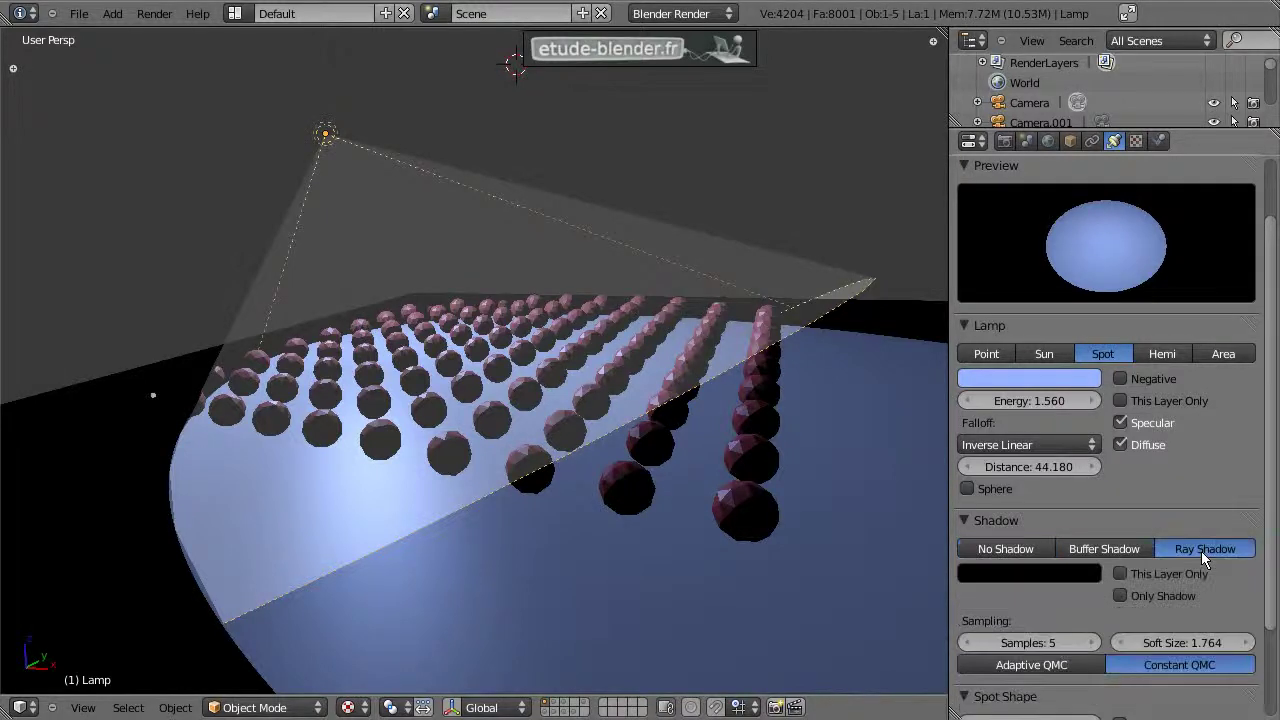
{"action": "scroll", "coordinate": [1195, 555], "scroll_direction": "down", "scroll_amount": 3}
{"action": "key", "text": "F12"}
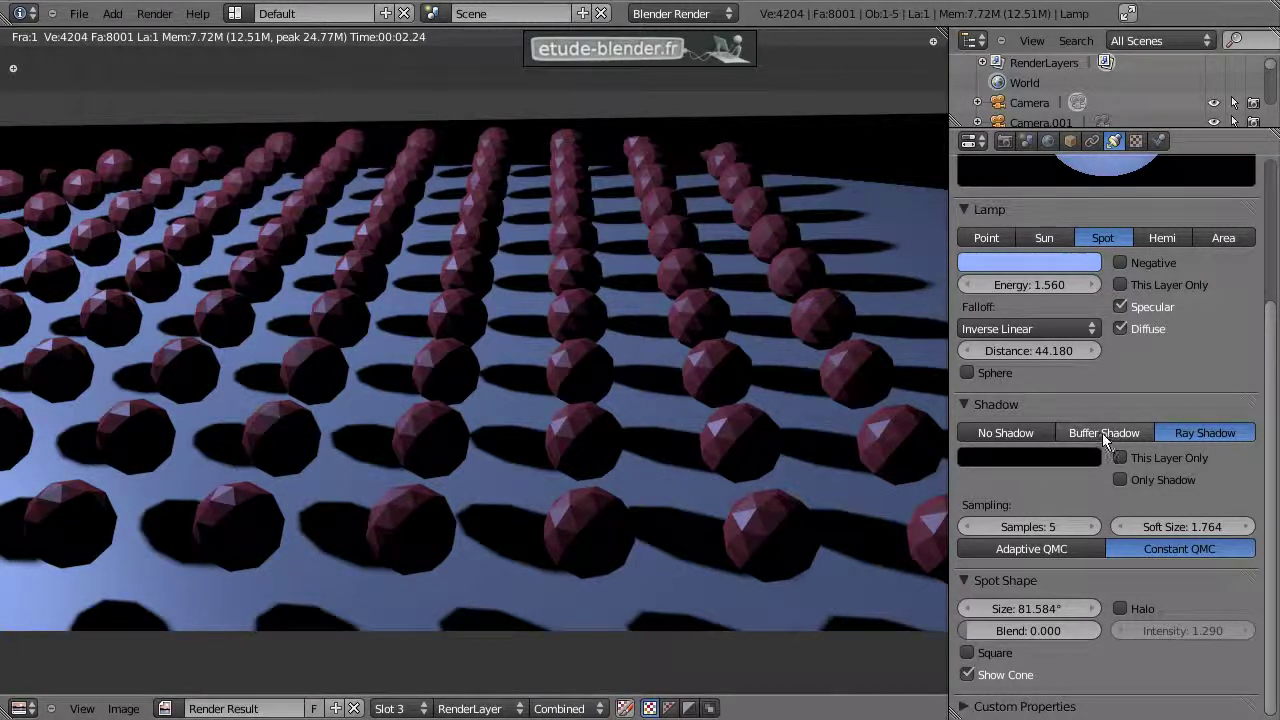
Switch the spot lamp to Buffer Shadow and return to the 3D view.
{"action": "left_click", "coordinate": [1104, 433]}
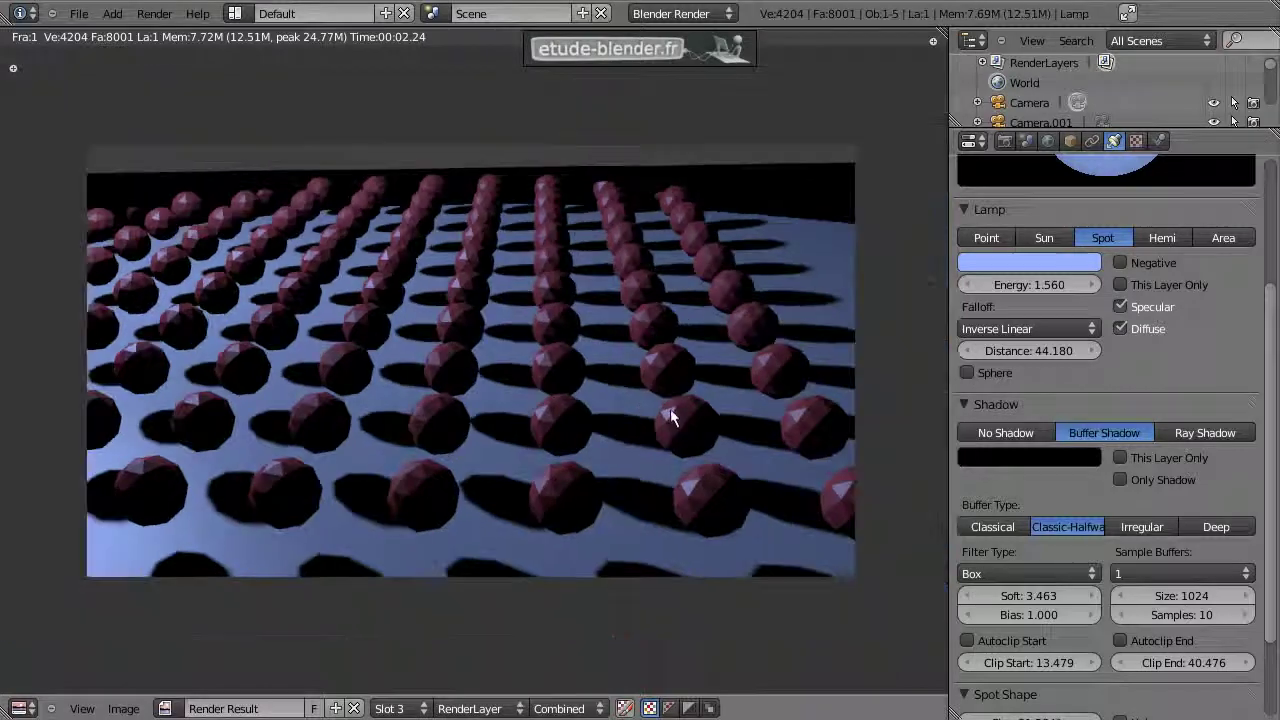
{"action": "scroll", "coordinate": [670, 410], "scroll_direction": "up", "scroll_amount": 1}
{"action": "key", "text": "Escape"}
{"action": "middle_click_drag", "start_coordinate": [594, 398], "coordinate": [620, 418]}
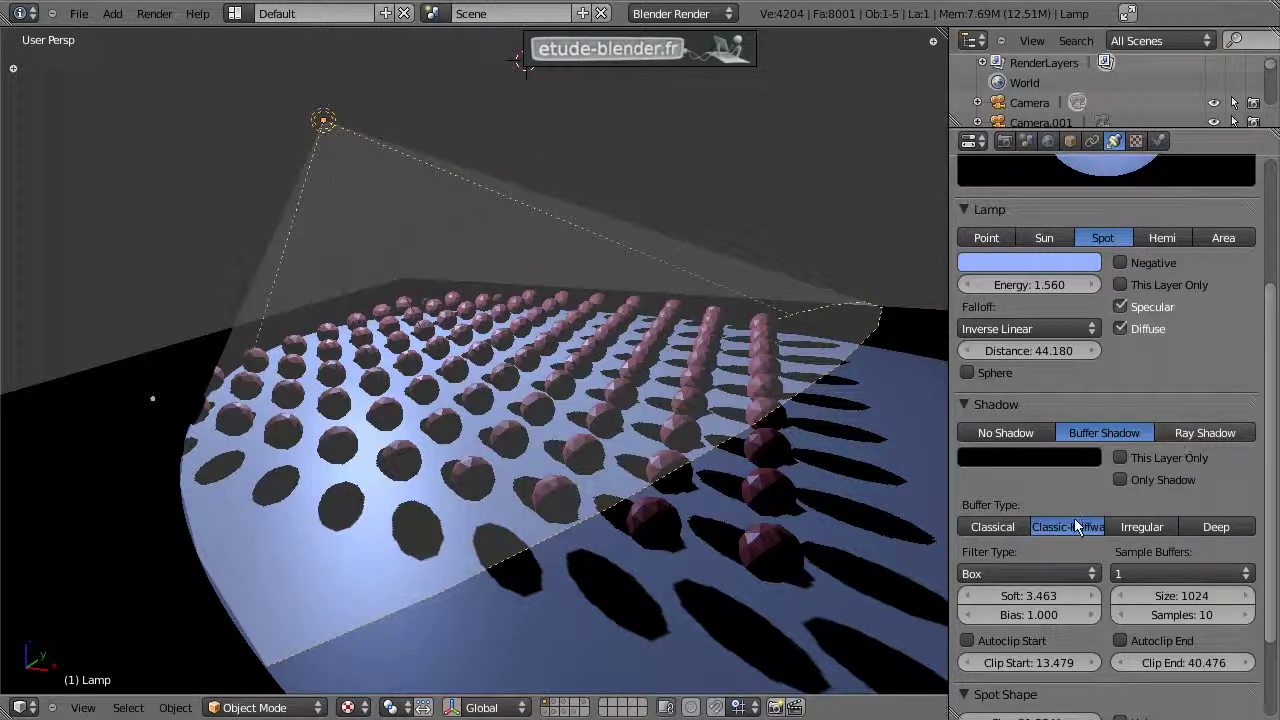
{"action": "scroll", "coordinate": [1087, 505], "scroll_direction": "down", "scroll_amount": 3}
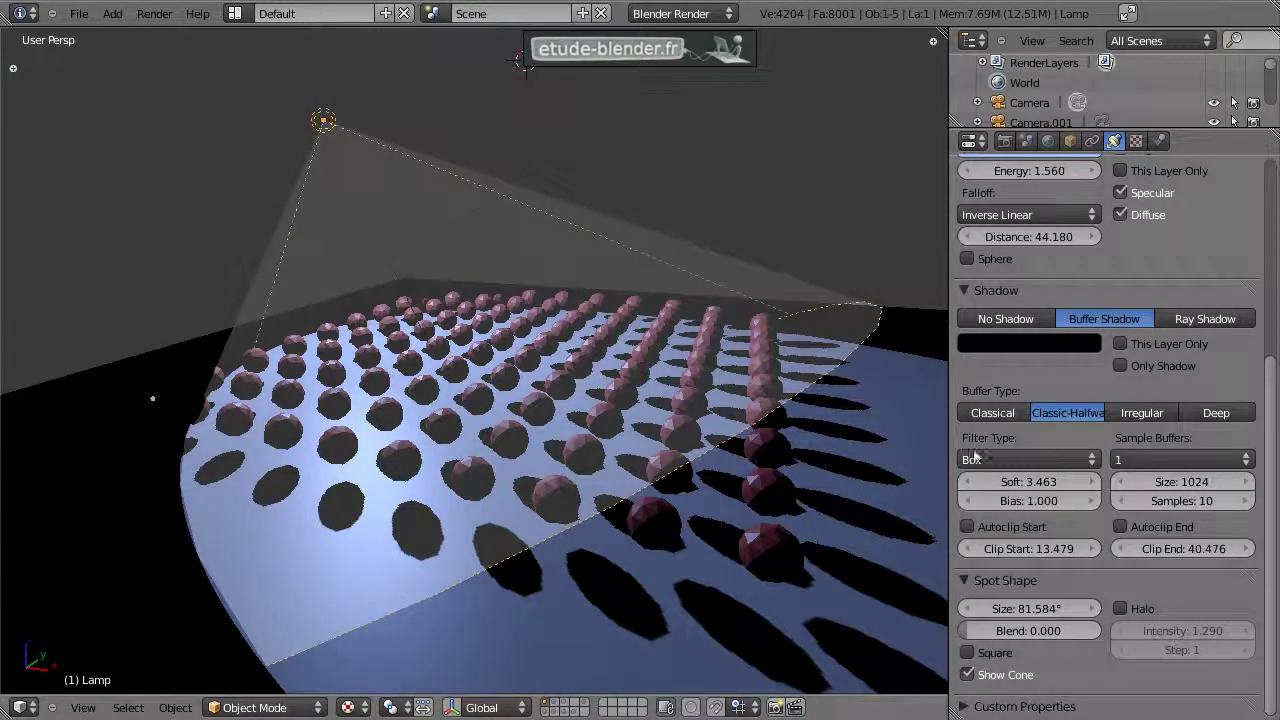
Keep buffer Size 1024, set Soft to 3.507, and render.
{"action": "left_click", "coordinate": [1177, 483]}
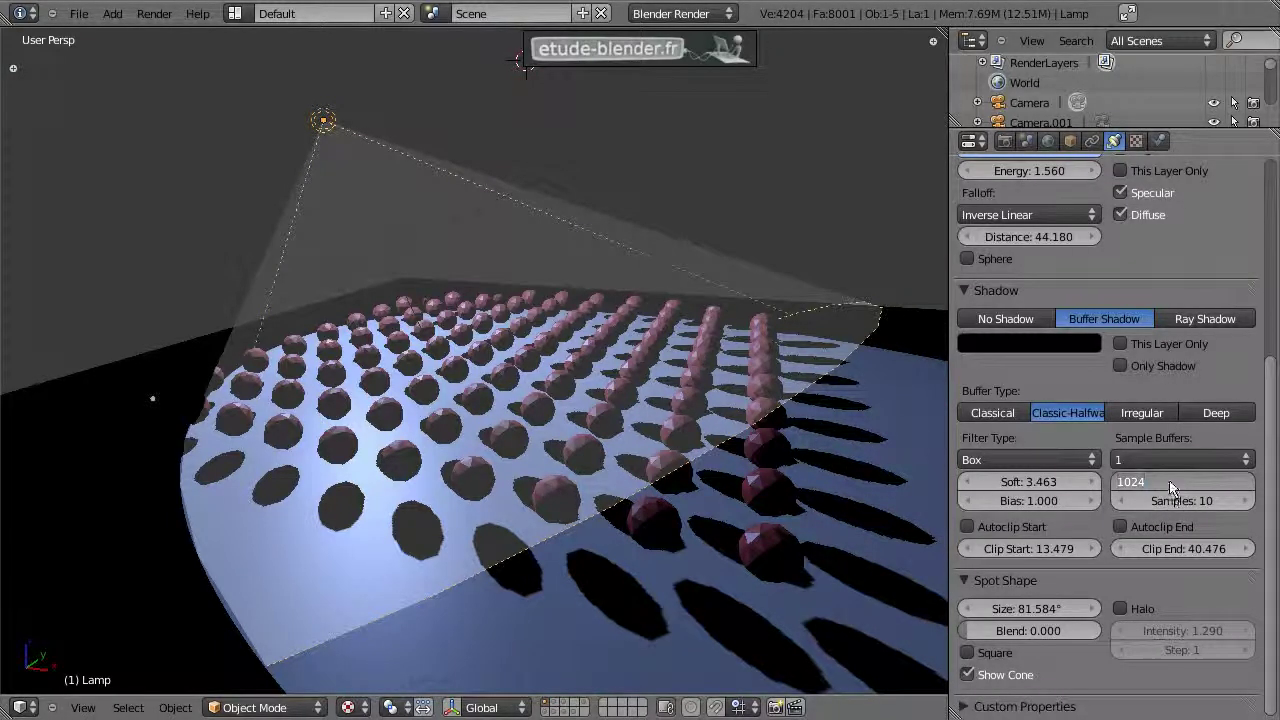
{"action": "left_click", "coordinate": [1110, 482]}
{"action": "key", "text": "Return"}
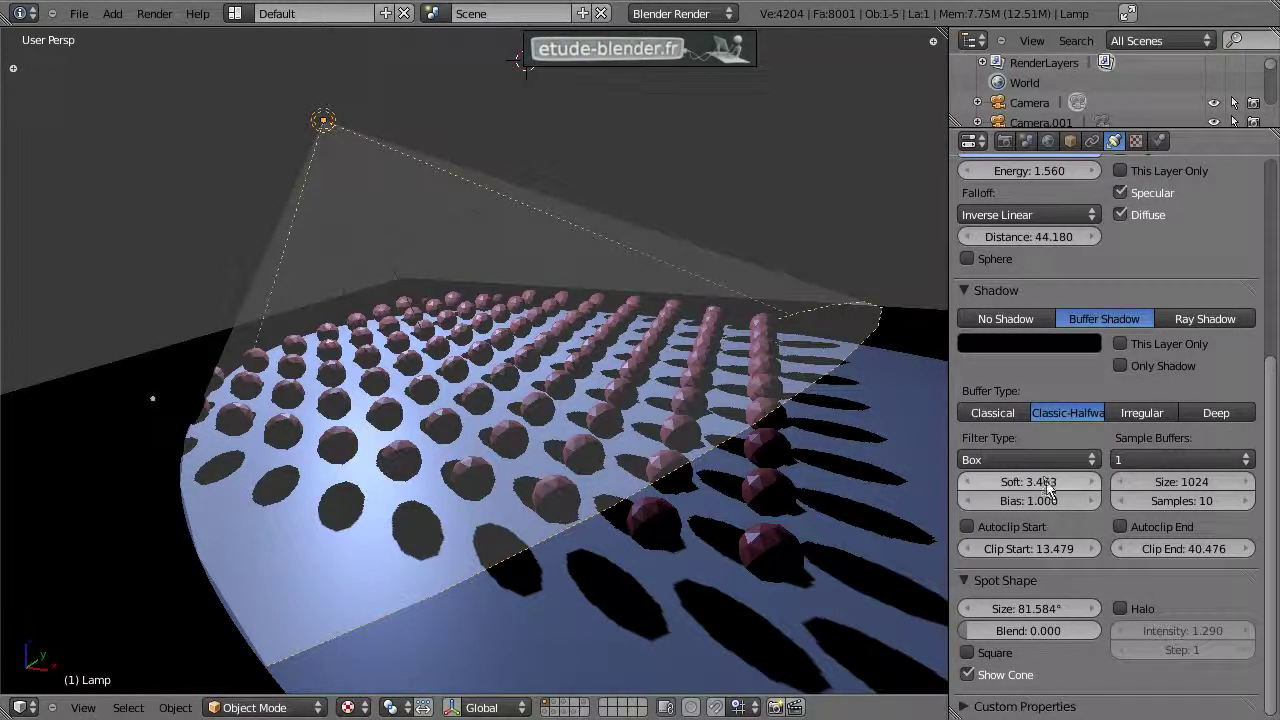
{"action": "left_click_drag", "start_coordinate": [1033, 490], "coordinate": [1058, 490]}
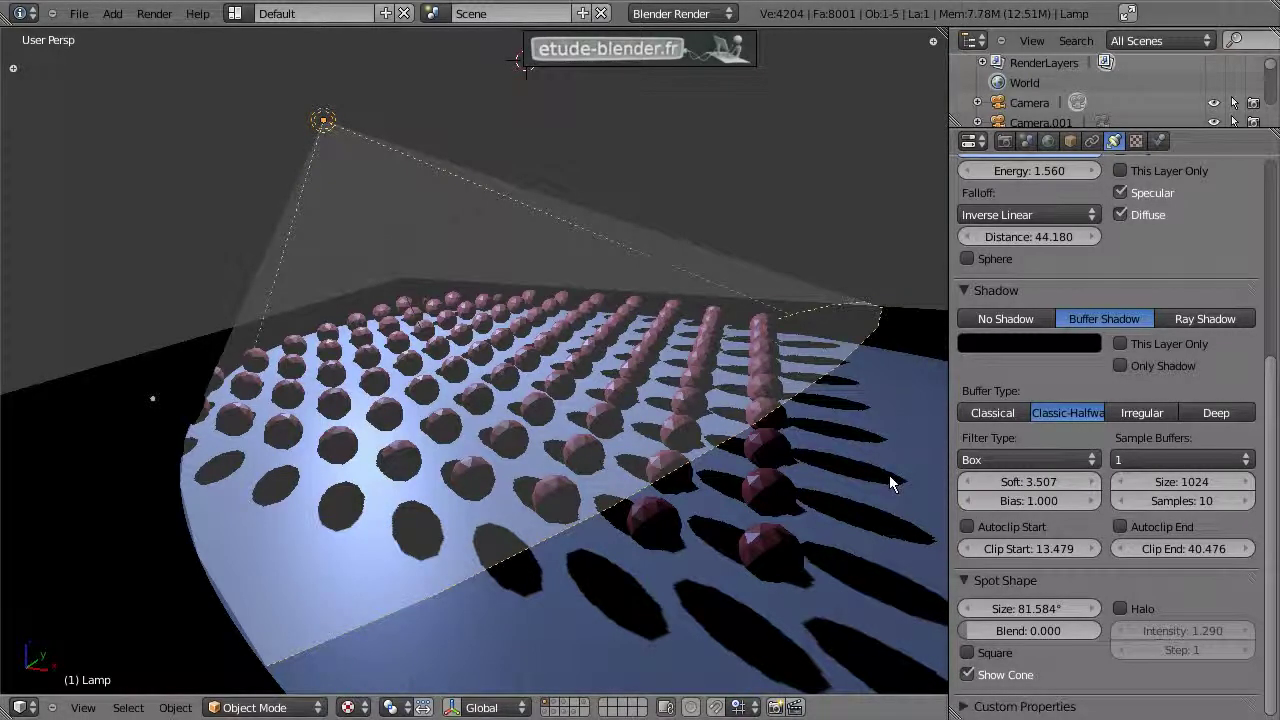
{"action": "key", "text": "F12"}
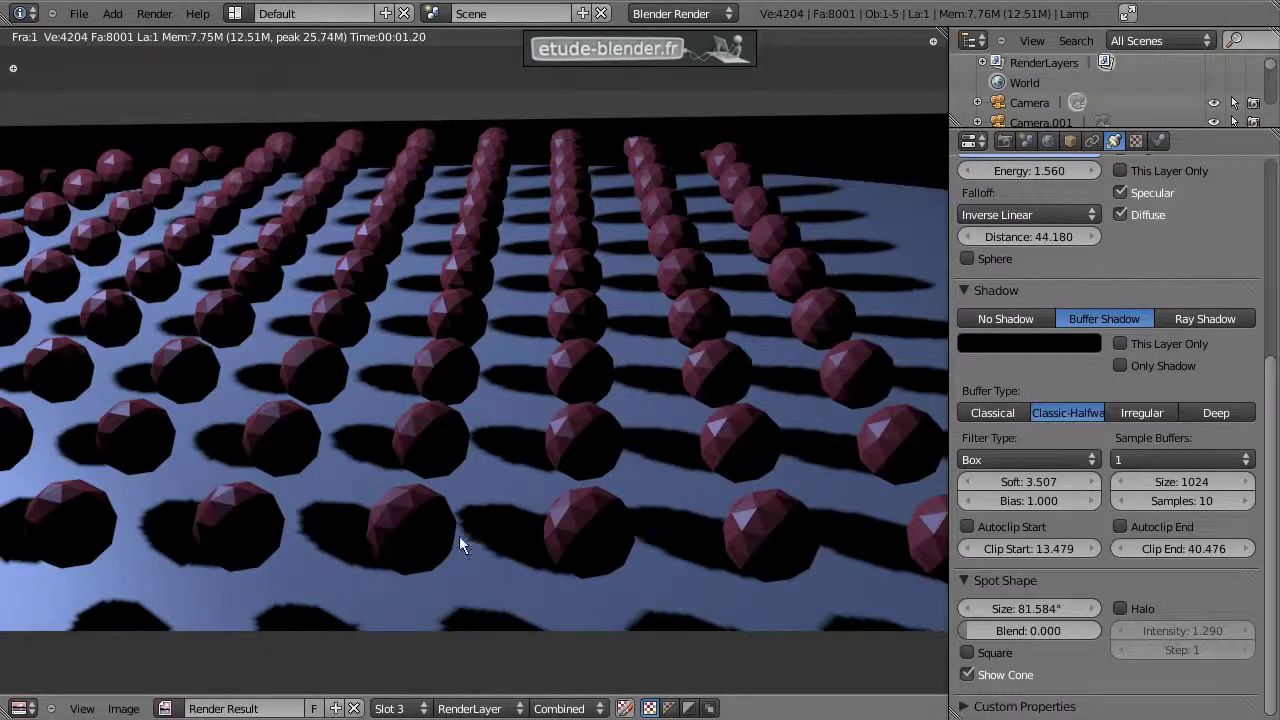
Set the shadow buffer Size to 2048 and re-render the spheres.
{"action": "left_click", "coordinate": [1185, 481]}
{"action": "type", "text": "2048"}
{"action": "key", "text": "Return"}
{"action": "key", "text": "F12"}
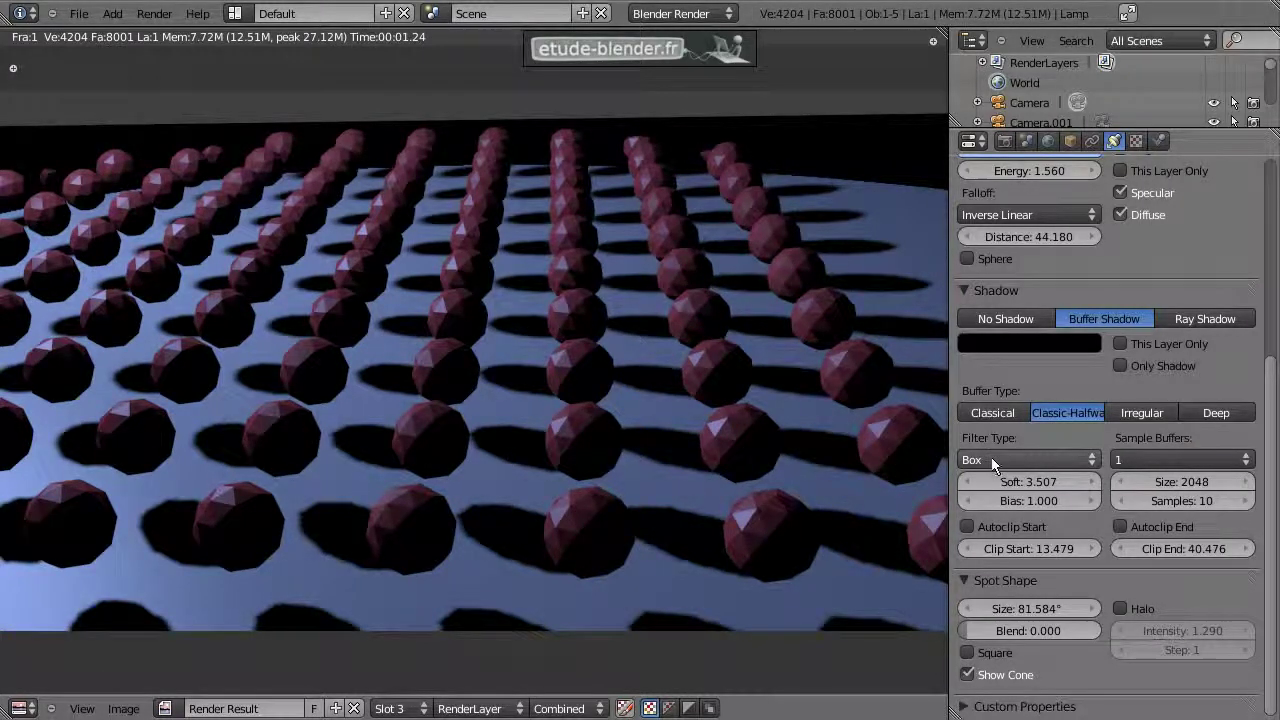
Set buffer shadow Samples to 12 and Sample Buffers to 4, rendering after each.
{"action": "left_click", "coordinate": [1184, 503]}
{"action": "type", "text": "12"}
{"action": "key", "text": "Return"}
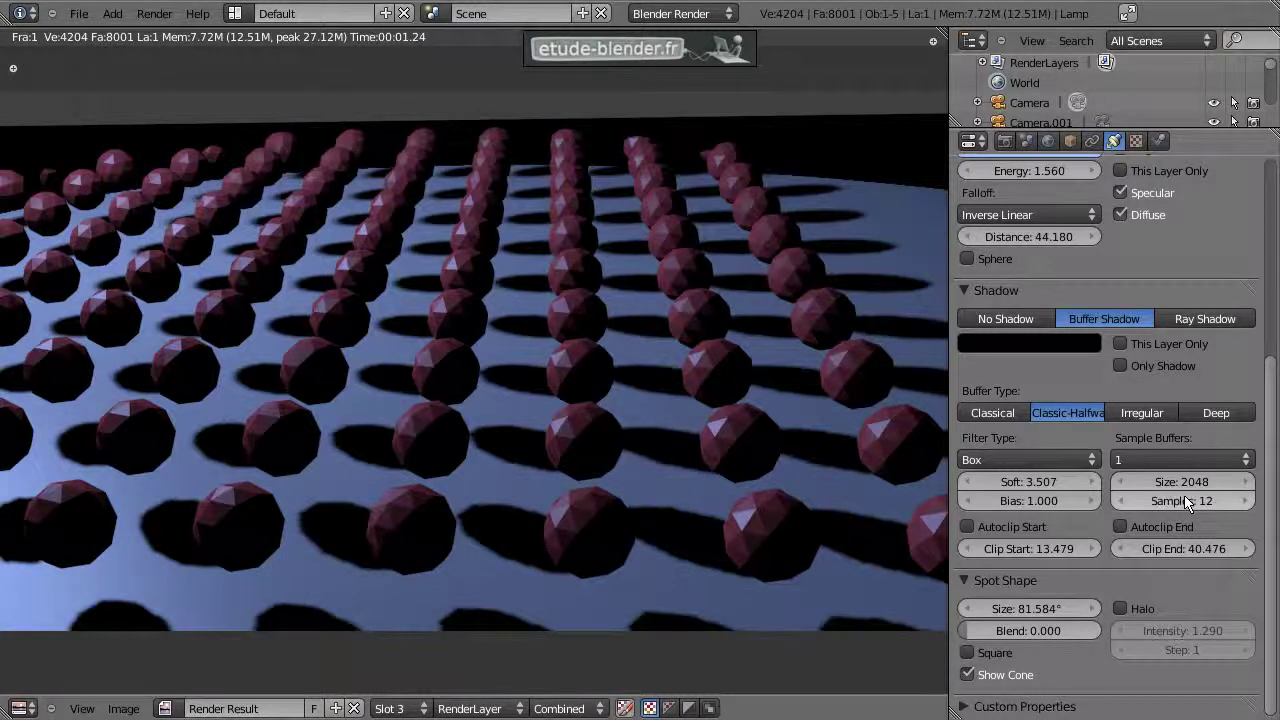
{"action": "key", "text": "F12"}
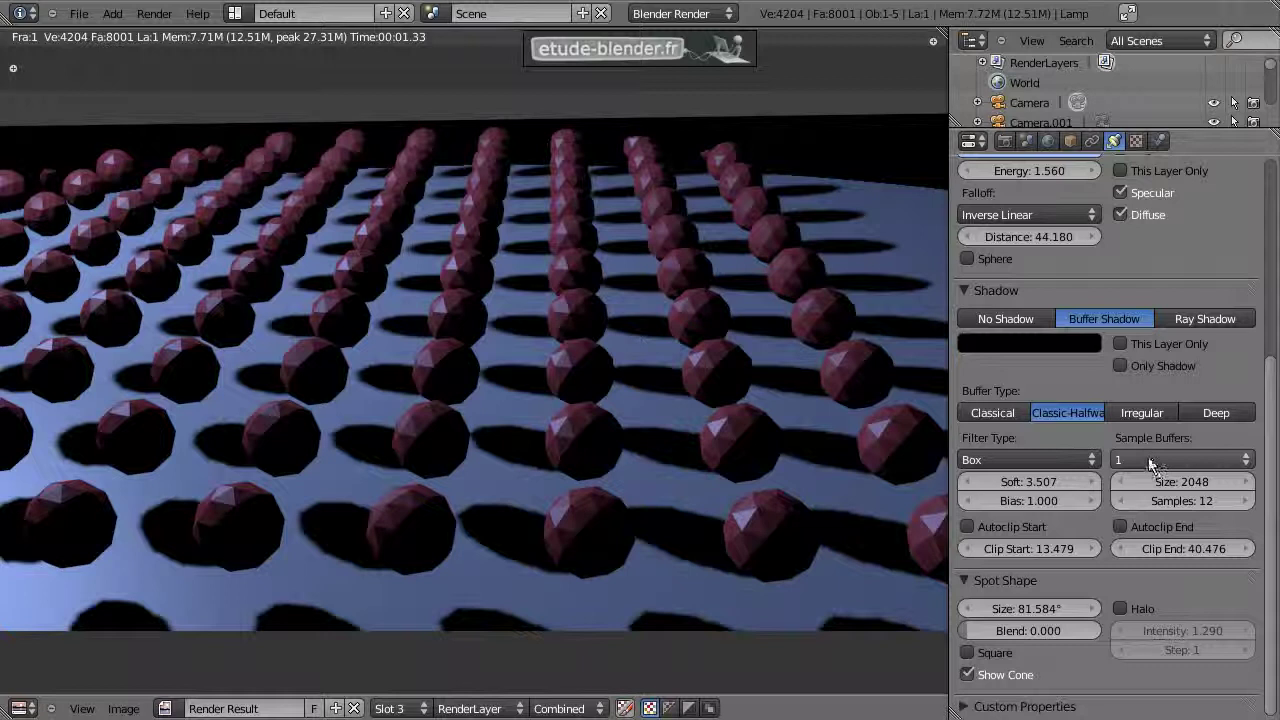
{"action": "left_click", "coordinate": [1149, 463]}
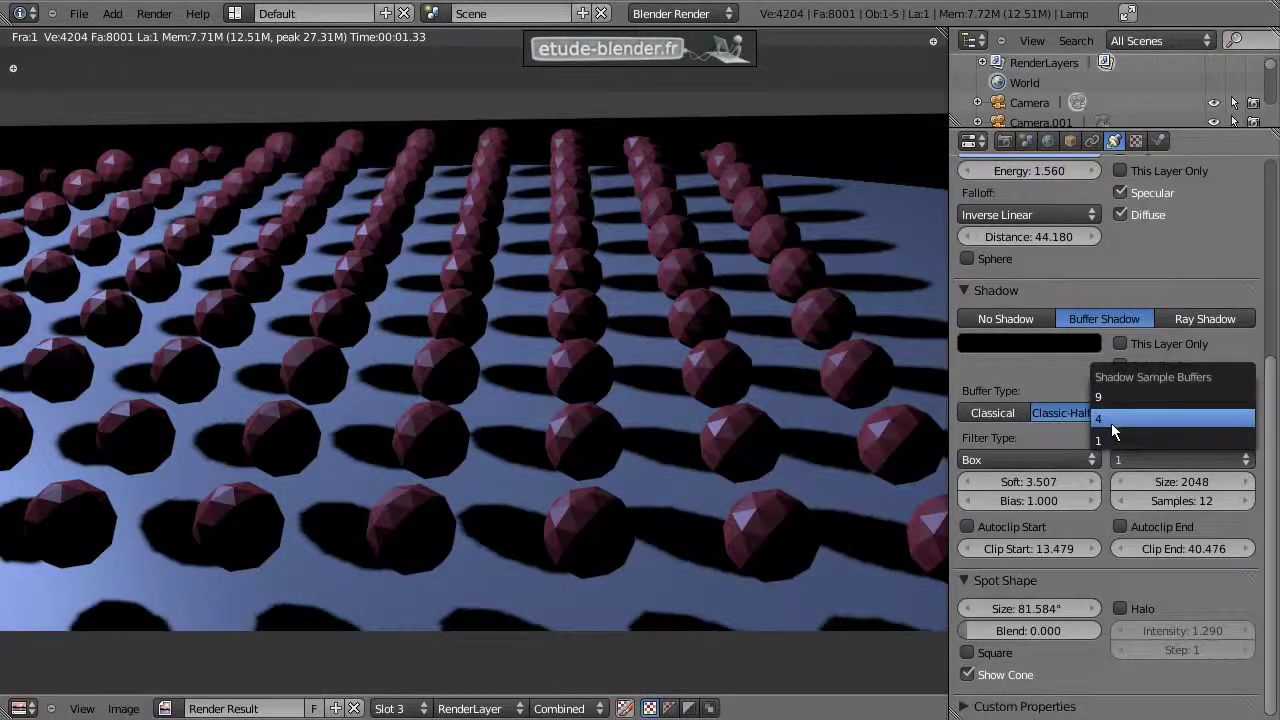
{"action": "left_click", "coordinate": [1114, 427]}
{"action": "key", "text": "F12"}
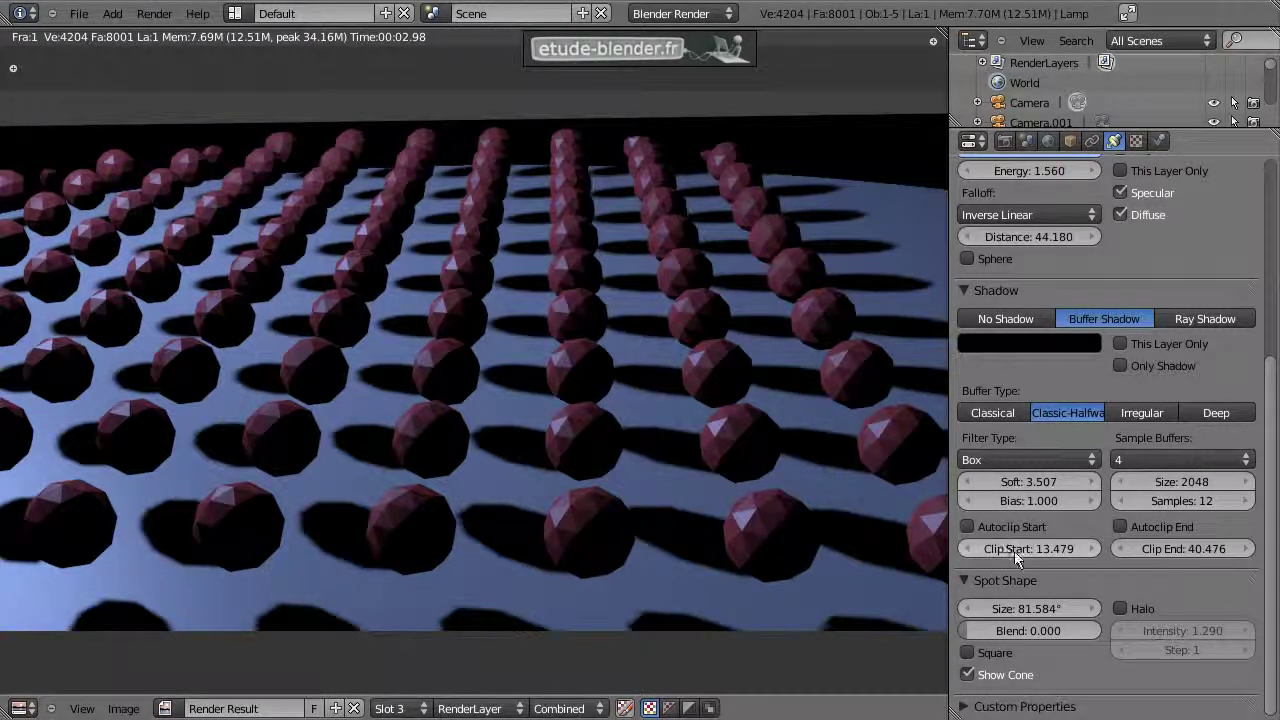
Leave the render and orbit down to a grazing angle on the spheres.
{"action": "key", "text": "Escape"}
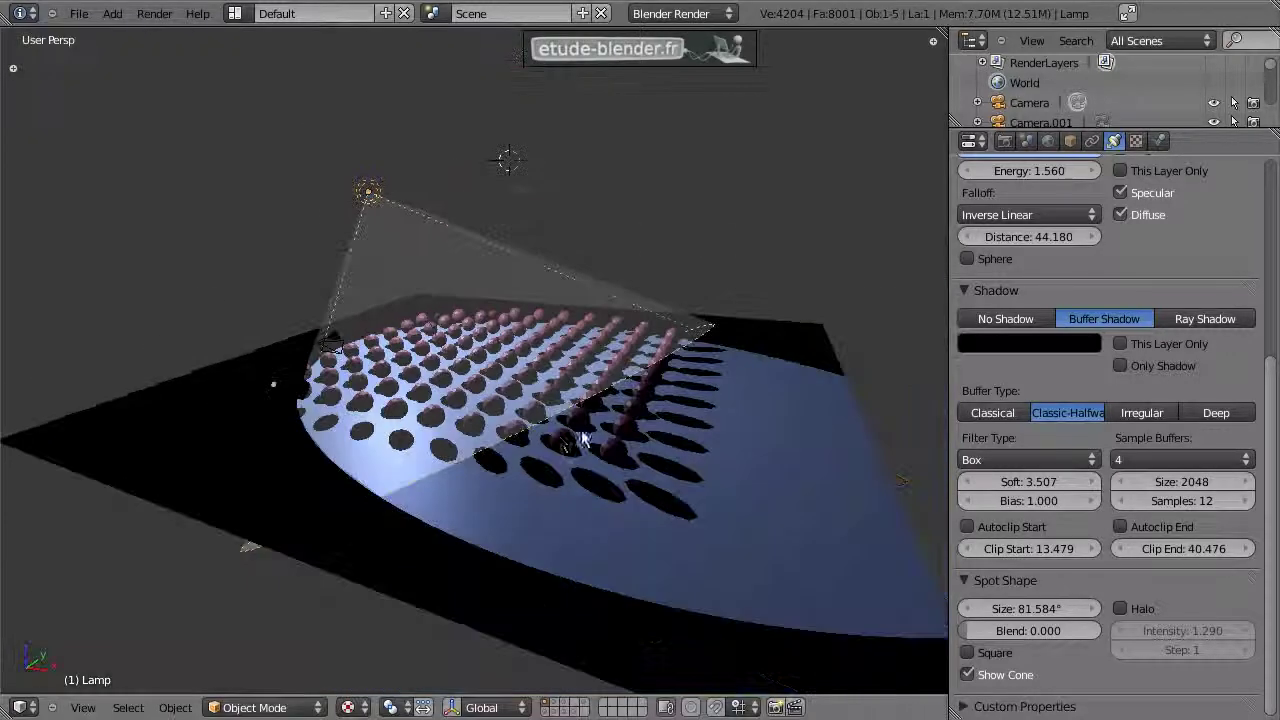
{"action": "scroll", "coordinate": [454, 270], "scroll_direction": "up", "scroll_amount": 3}
{"action": "mouse_move", "coordinate": [454, 270]}
{"action": "middle_mouse_down"}
{"action": "mouse_move", "coordinate": [334, 244]}
{"action": "mouse_move", "coordinate": [457, 314]}
{"action": "mouse_move", "coordinate": [460, 334]}
{"action": "mouse_move", "coordinate": [415, 287]}
{"action": "mouse_move", "coordinate": [434, 320]}
{"action": "middle_mouse_up"}
{"action": "scroll", "coordinate": [336, 248], "scroll_direction": "down", "scroll_amount": 3}
{"action": "scroll", "coordinate": [421, 317], "scroll_direction": "up", "scroll_amount": 2}
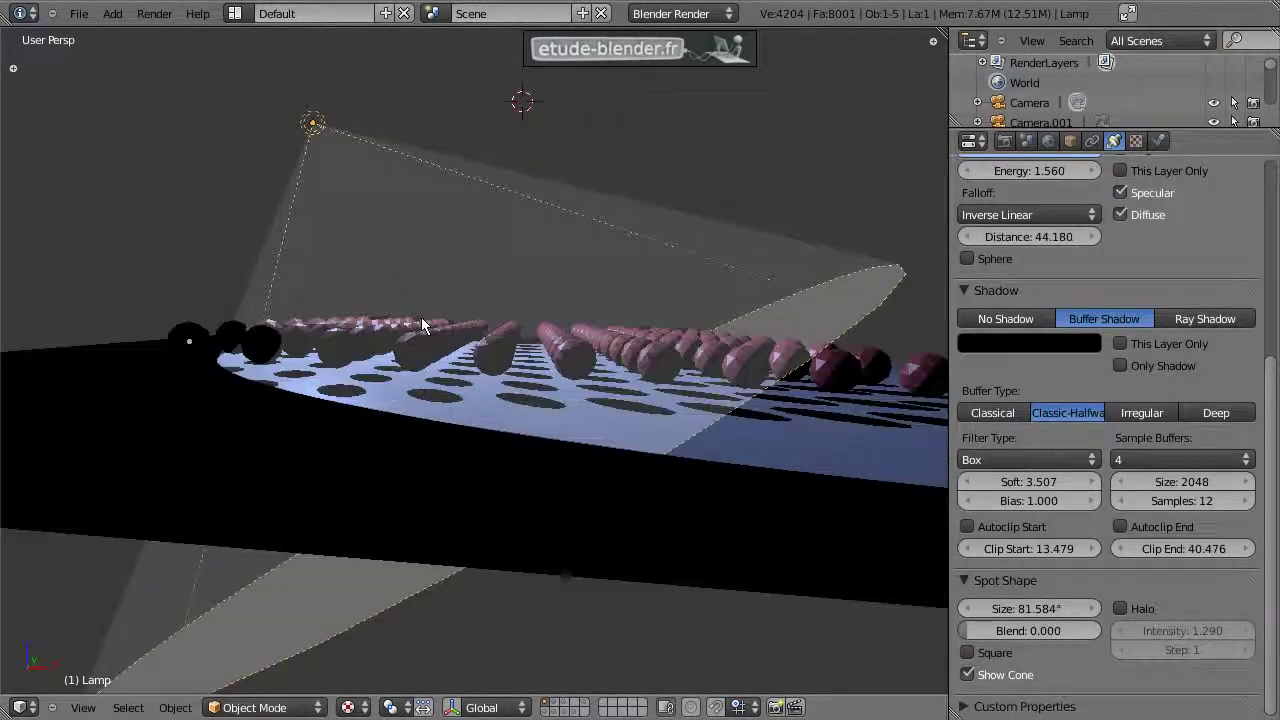
{"action": "scroll", "coordinate": [421, 317], "scroll_direction": "up", "scroll_amount": 2}
Set shadow Clip Start to 13.639 and Clip End to 36.836, then render.
{"action": "mouse_move", "coordinate": [1055, 554]}
{"action": "left_mouse_down"}
{"action": "mouse_move", "coordinate": [1023, 551]}
{"action": "mouse_move", "coordinate": [1070, 554]}
{"action": "left_mouse_up"}
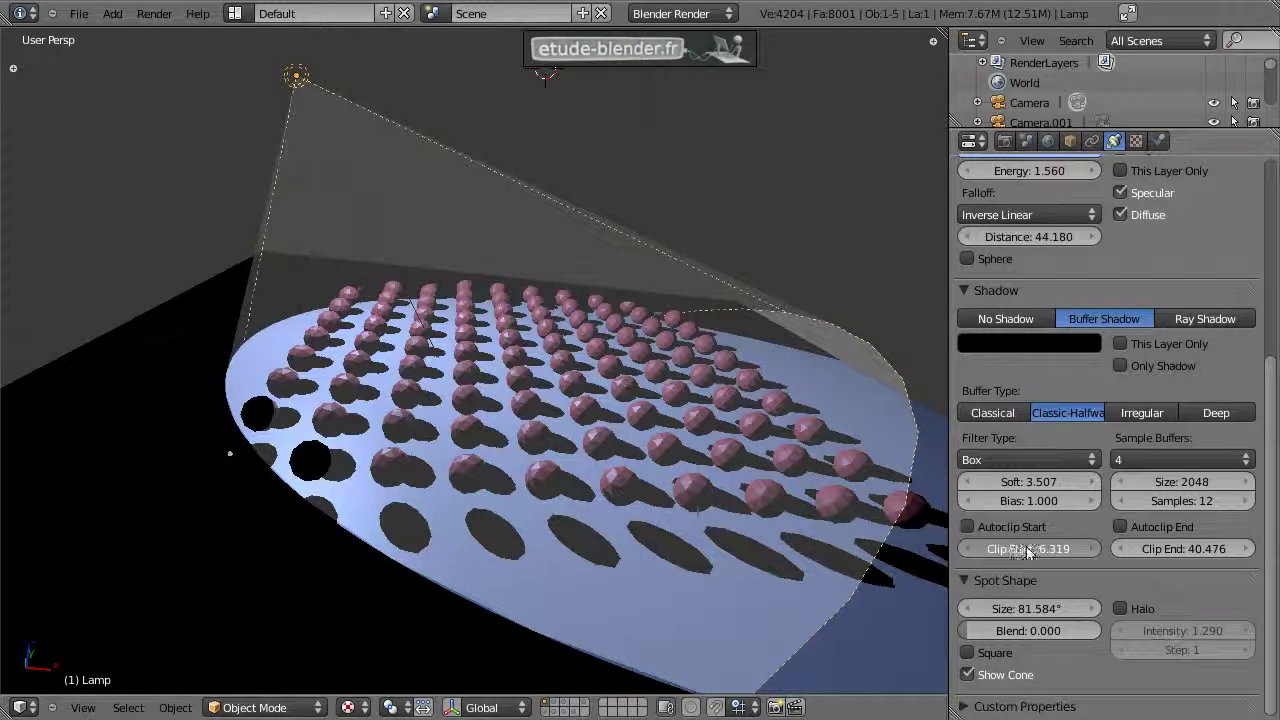
{"action": "mouse_move", "coordinate": [1044, 550]}
{"action": "left_mouse_down"}
{"action": "mouse_move", "coordinate": [1052, 557]}
{"action": "mouse_move", "coordinate": [1030, 552]}
{"action": "left_mouse_up"}
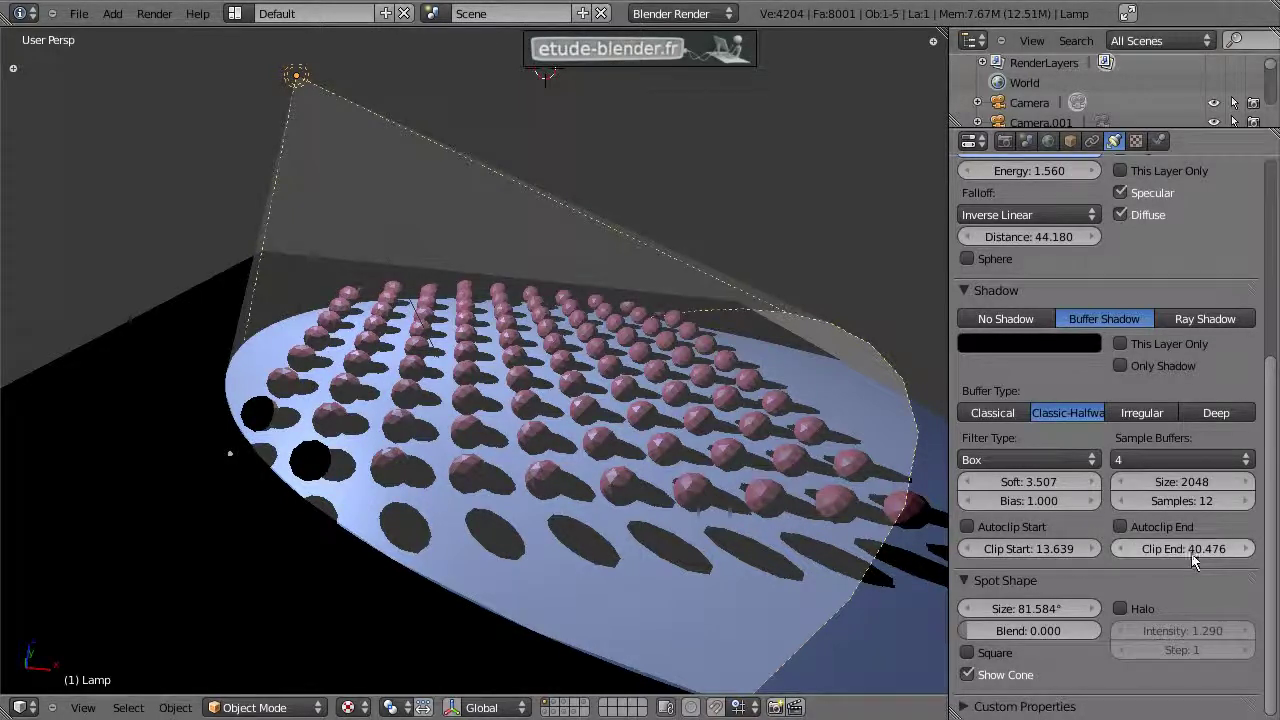
{"action": "mouse_move", "coordinate": [1165, 557]}
{"action": "left_mouse_down"}
{"action": "mouse_move", "coordinate": [1152, 551]}
{"action": "mouse_move", "coordinate": [1180, 556]}
{"action": "left_mouse_up"}
{"action": "mouse_move", "coordinate": [677, 486]}
{"action": "middle_mouse_down"}
{"action": "mouse_move", "coordinate": [657, 346]}
{"action": "mouse_move", "coordinate": [680, 384]}
{"action": "mouse_move", "coordinate": [667, 417]}
{"action": "middle_mouse_up"}
{"action": "key", "text": "F12"}
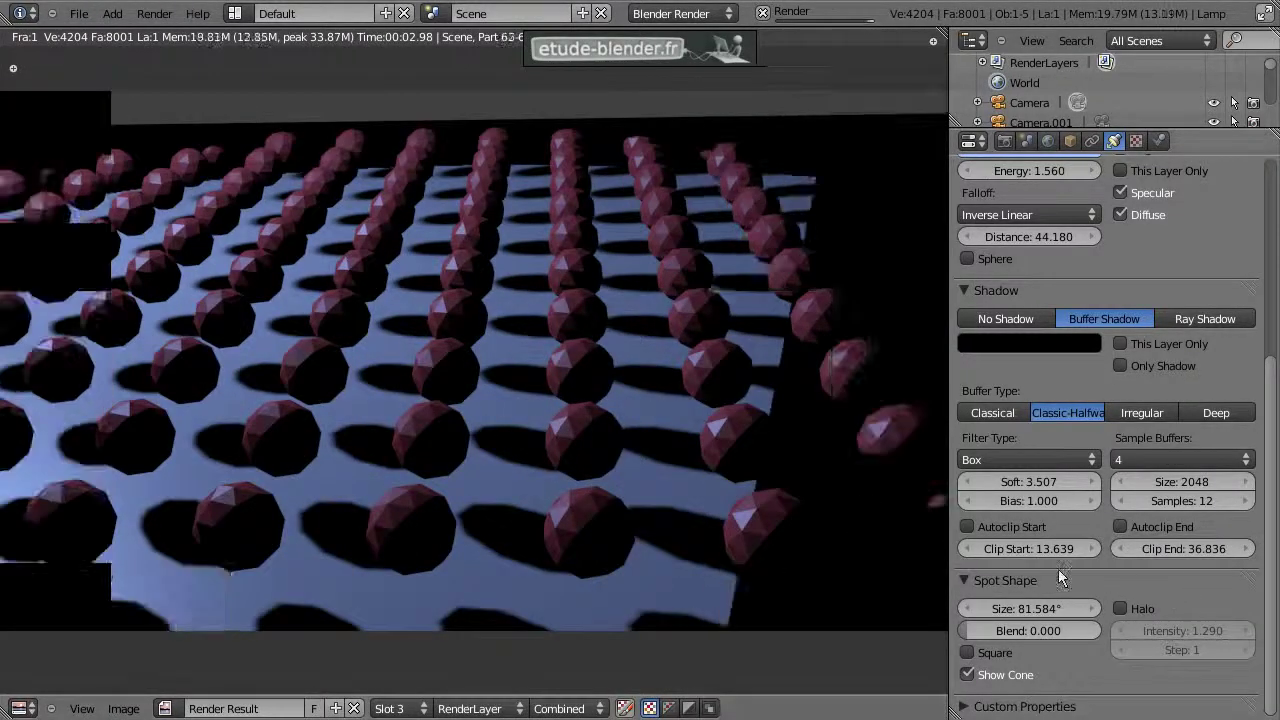
Enable the spot lamp's Halo with Step 0 and preview the halo render.
{"action": "key", "text": "Escape"}
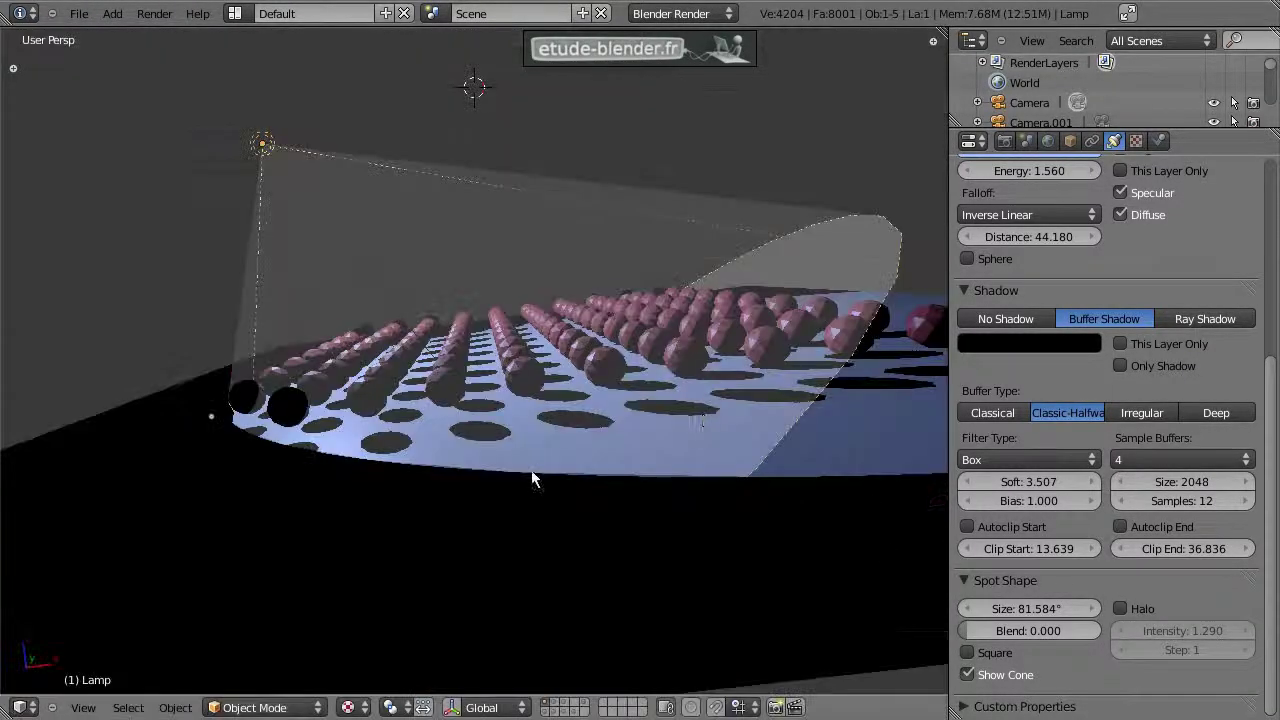
{"action": "mouse_move", "coordinate": [810, 405]}
{"action": "middle_mouse_down"}
{"action": "mouse_move", "coordinate": [768, 411]}
{"action": "mouse_move", "coordinate": [789, 408]}
{"action": "middle_mouse_up"}
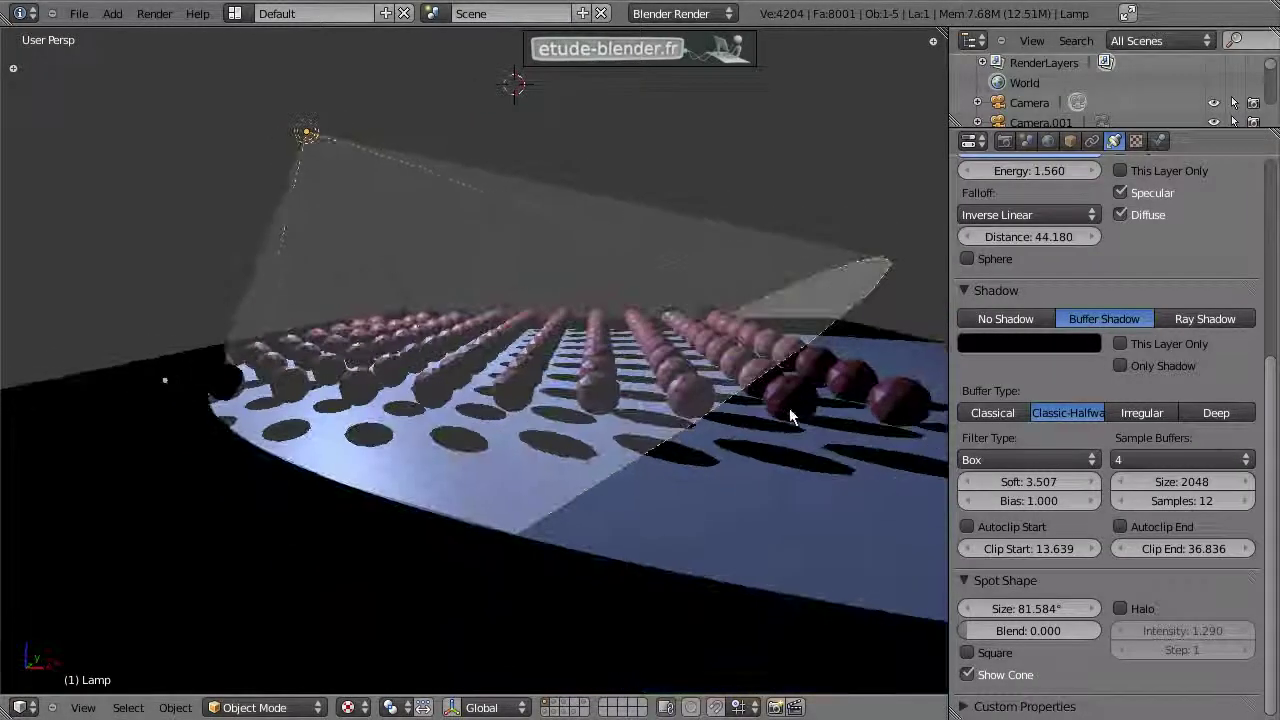
{"action": "left_click", "coordinate": [1120, 610]}
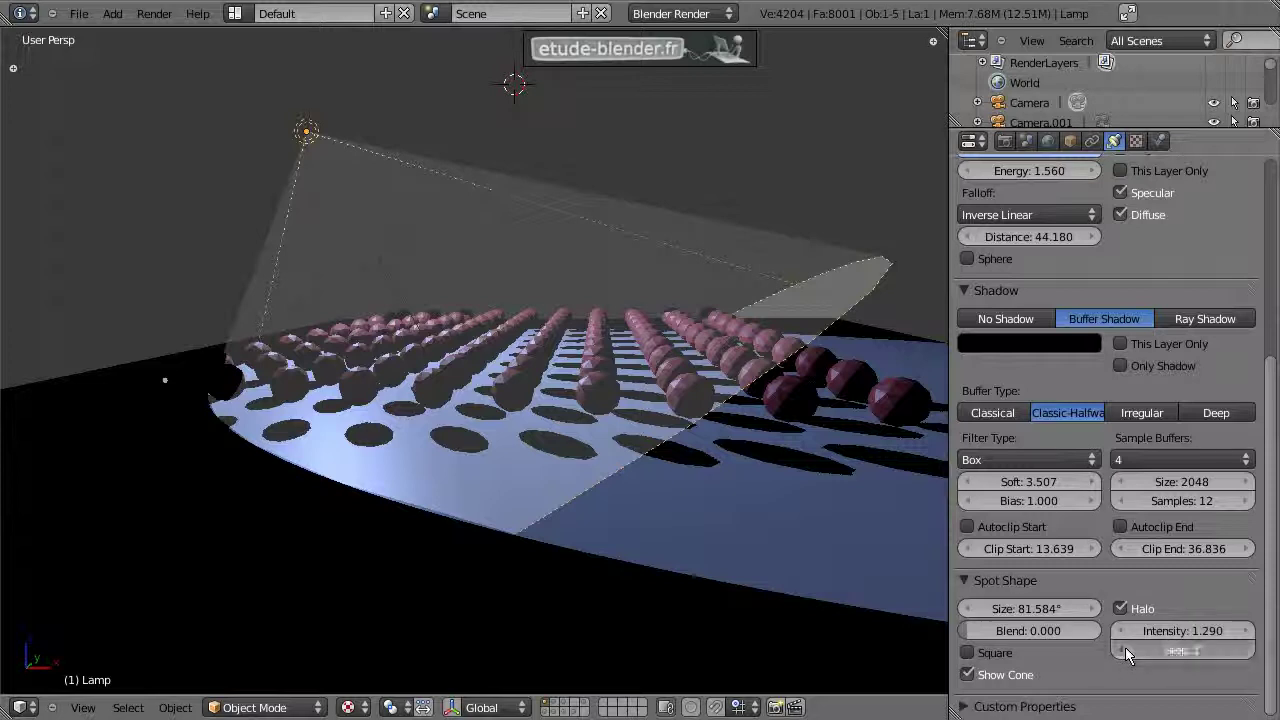
{"action": "left_click_drag", "start_coordinate": [1220, 650], "coordinate": [1170, 650]}
{"action": "key", "text": "F12"}
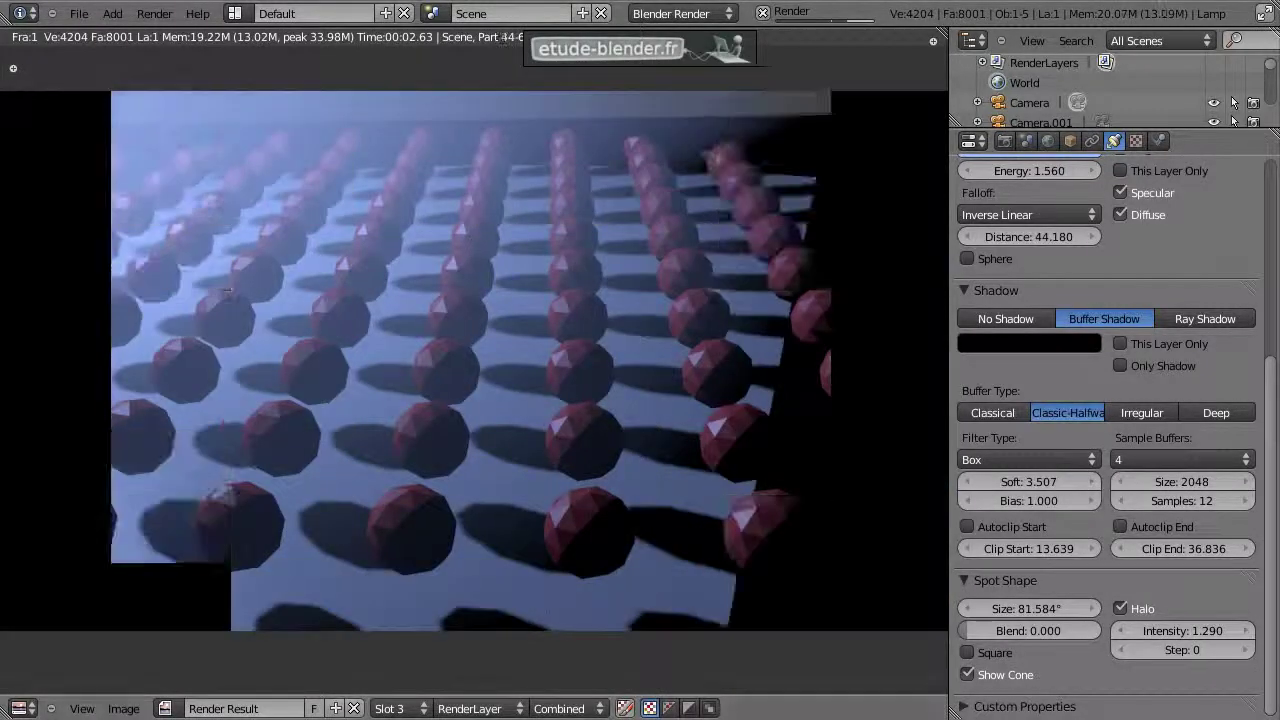
{"action": "key", "text": "Escape"}
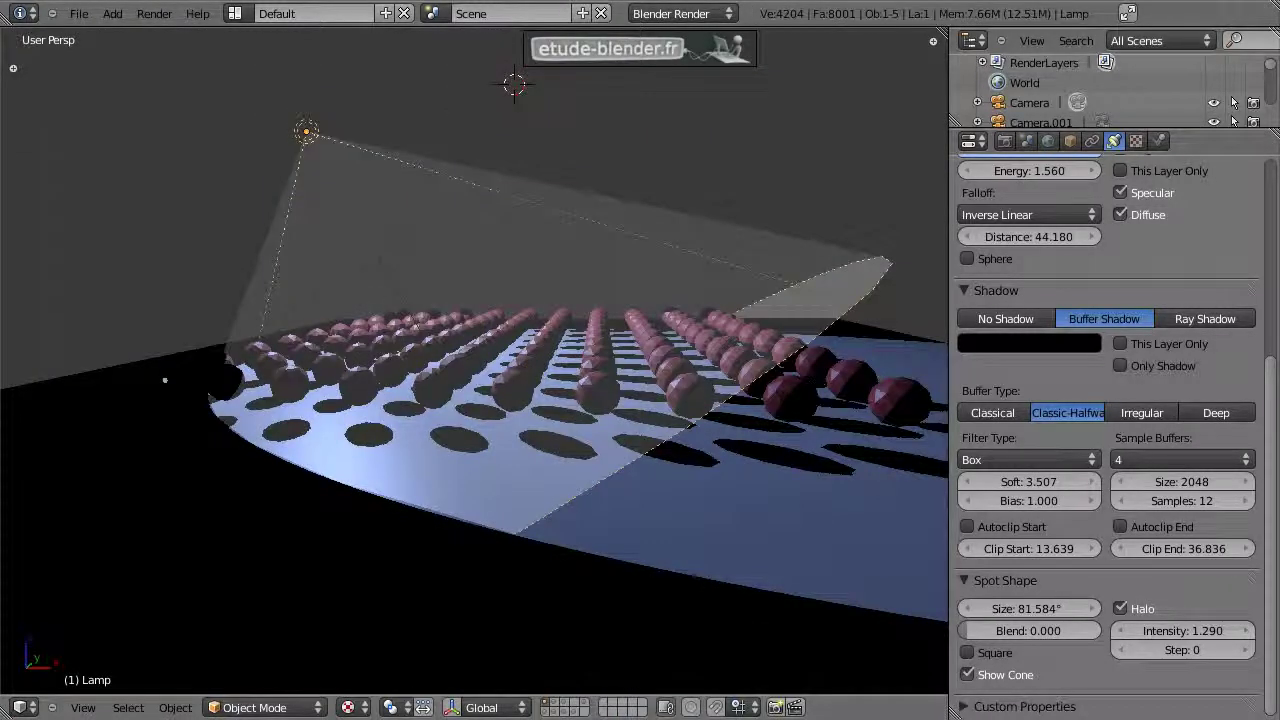
Show the monkey-head layer, view through Camera.001, select lamp Point.001, and render.
{"action": "left_click", "coordinate": [567, 711]}
{"action": "mouse_move", "coordinate": [561, 494]}
{"action": "middle_mouse_down"}
{"action": "mouse_move", "coordinate": [599, 316]}
{"action": "mouse_move", "coordinate": [560, 269]}
{"action": "mouse_move", "coordinate": [561, 294]}
{"action": "middle_mouse_up"}
{"action": "right_click", "coordinate": [560, 269]}
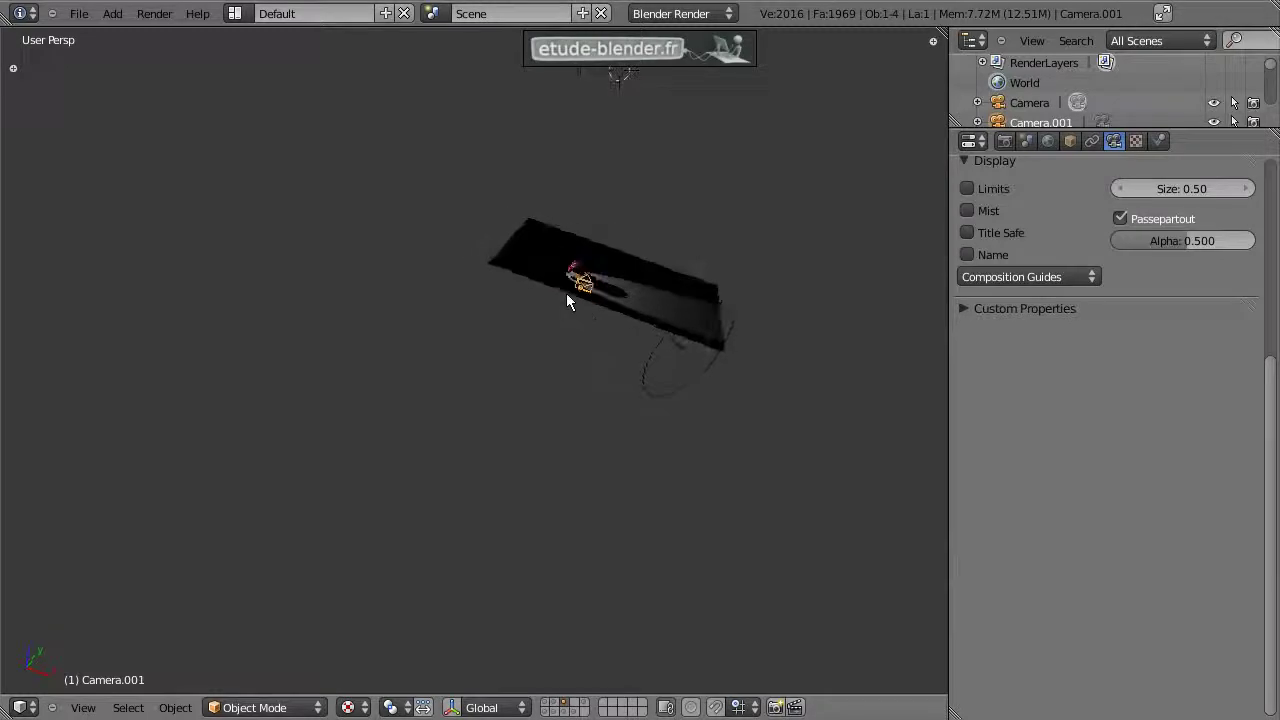
{"action": "key", "text": "ctrl+KP_0"}
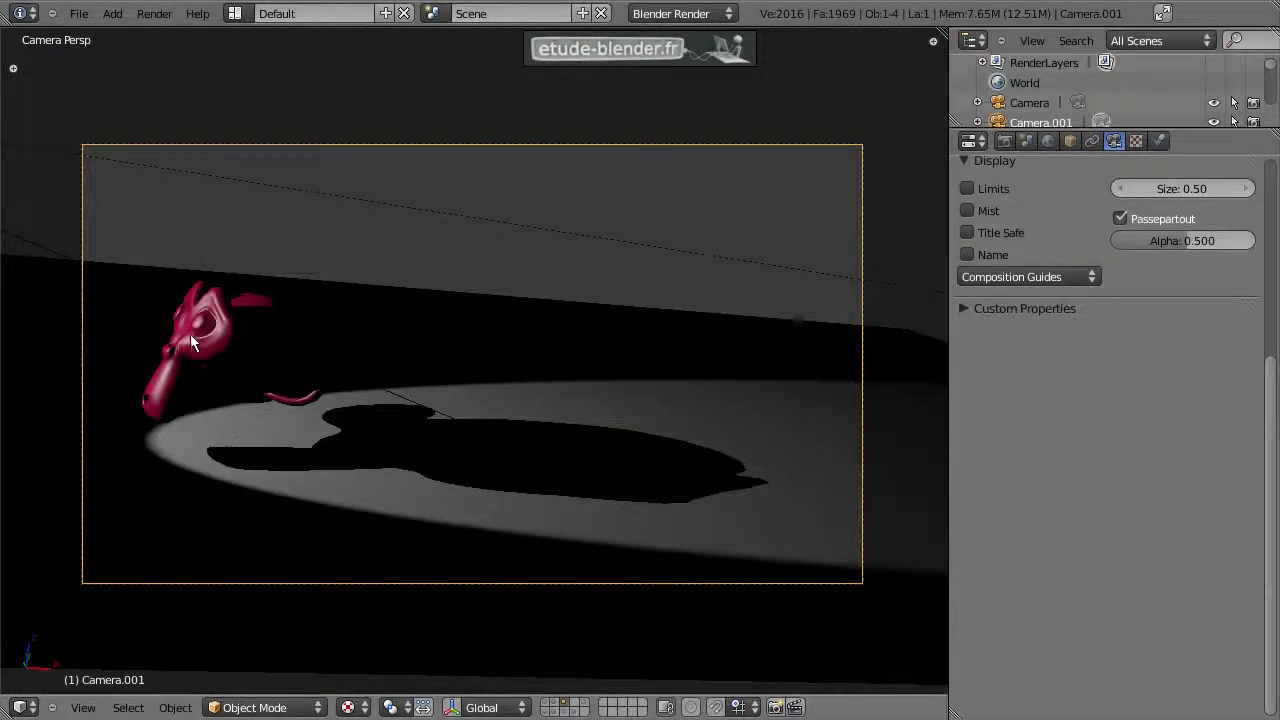
{"action": "right_click", "coordinate": [324, 201]}
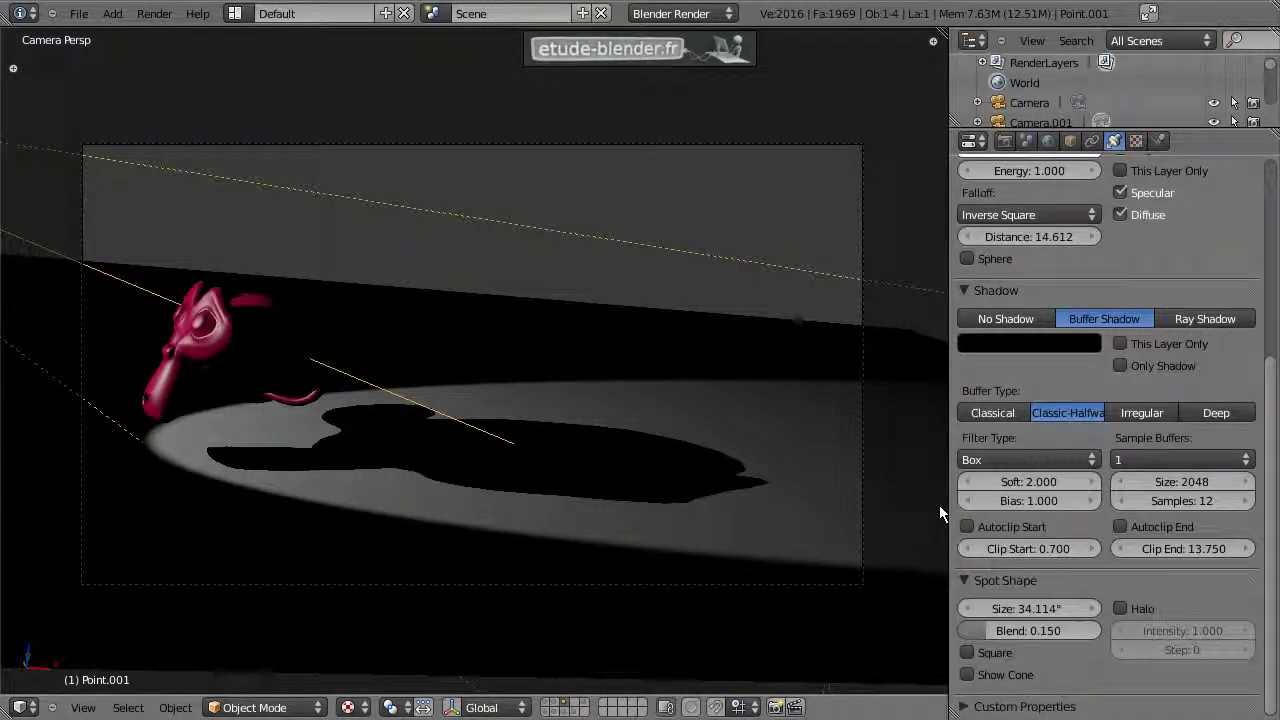
{"action": "key", "text": "F12"}
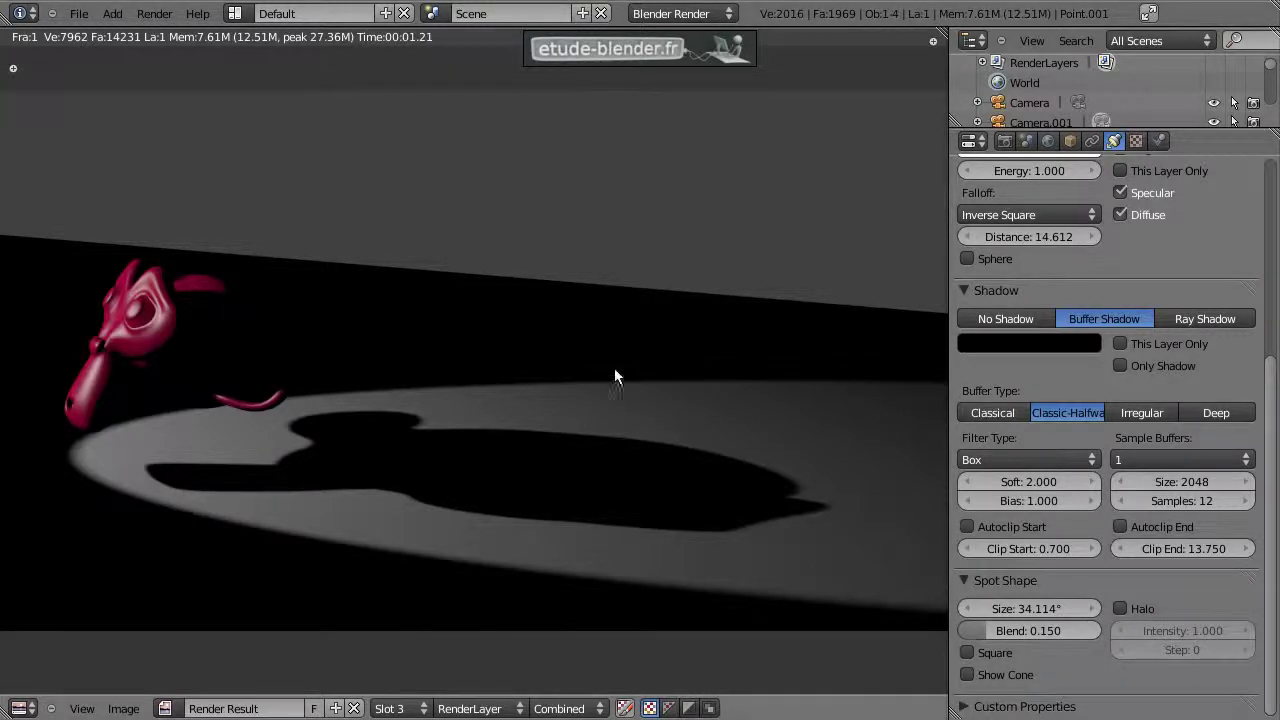
Enable Halo on the monkey scene's spot lamp and re-render to show the foggy light cone.
{"action": "key", "text": "Escape"}
{"action": "left_click", "coordinate": [1136, 609]}
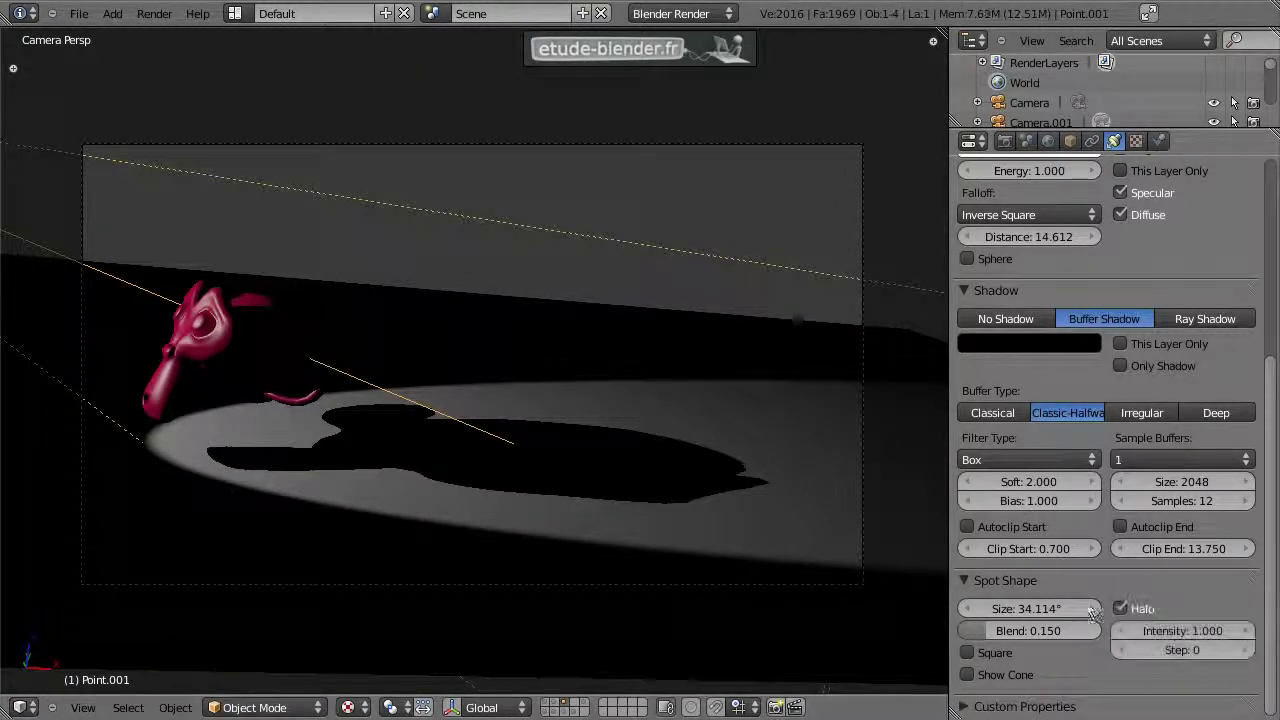
{"action": "key", "text": "F12"}
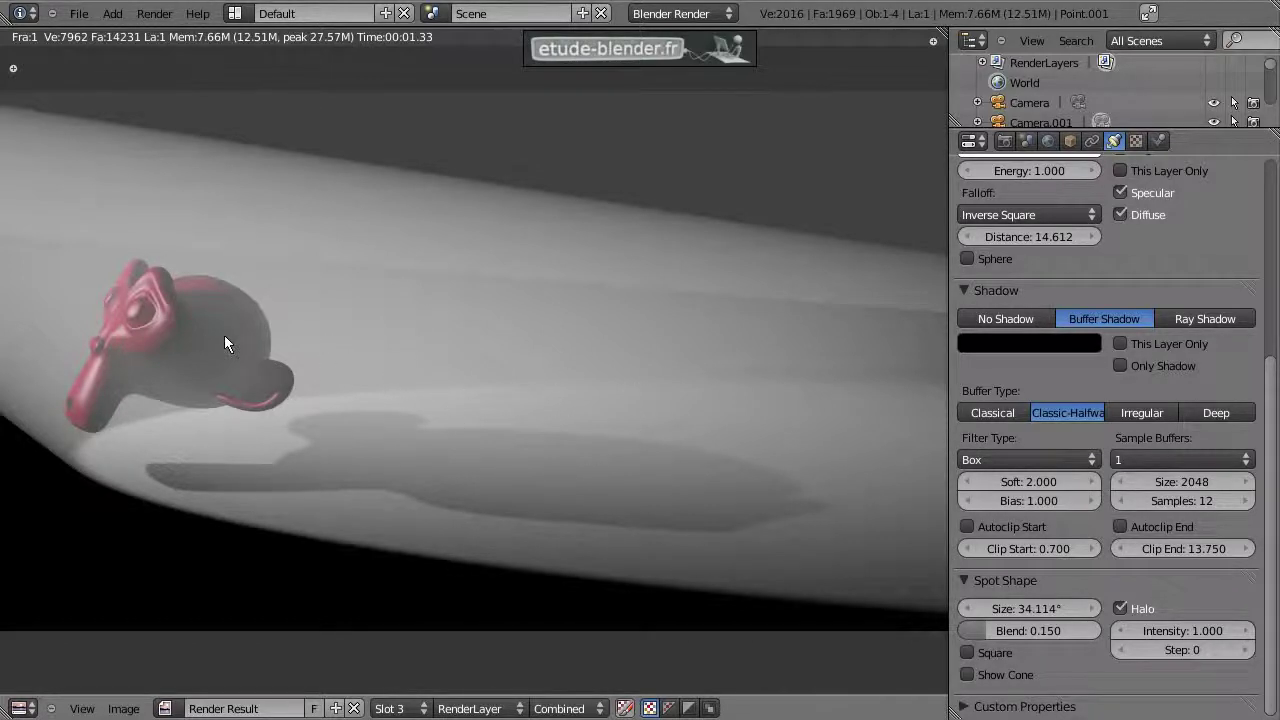
Render the spot lamp halo with Step 1, then with Step 7.
{"action": "left_click", "coordinate": [1244, 650]}
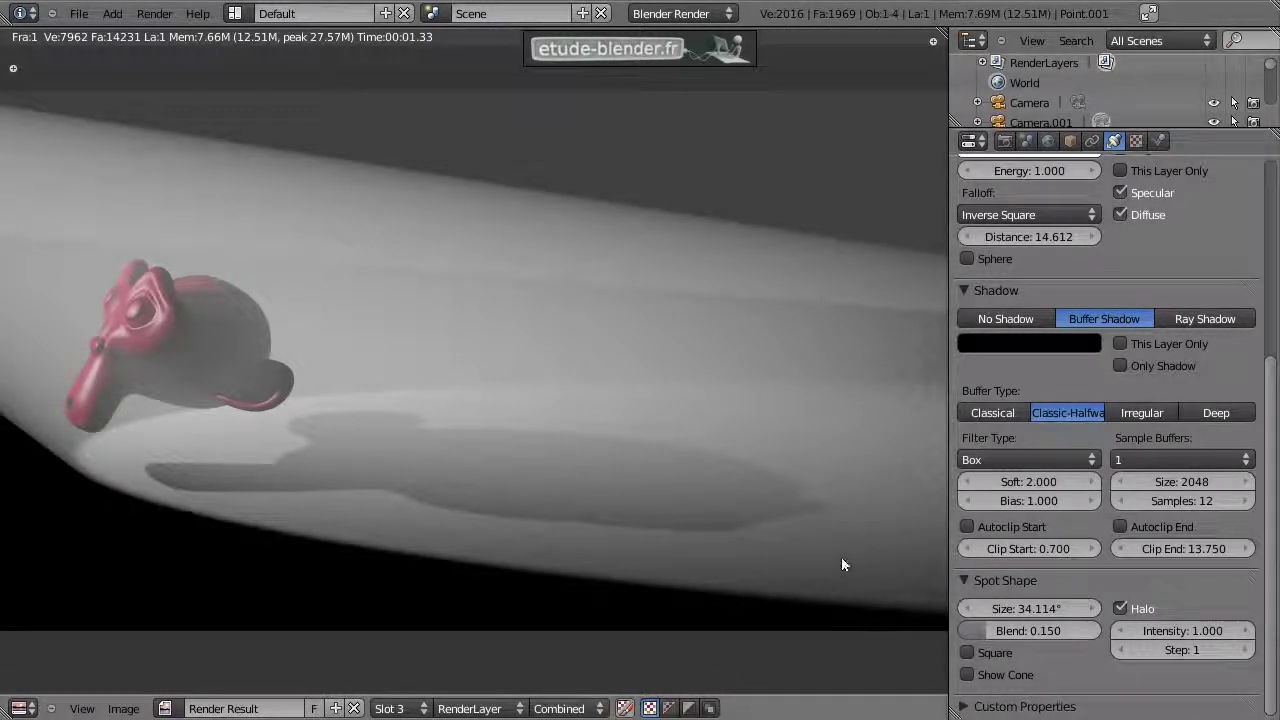
{"action": "key", "text": "F12"}
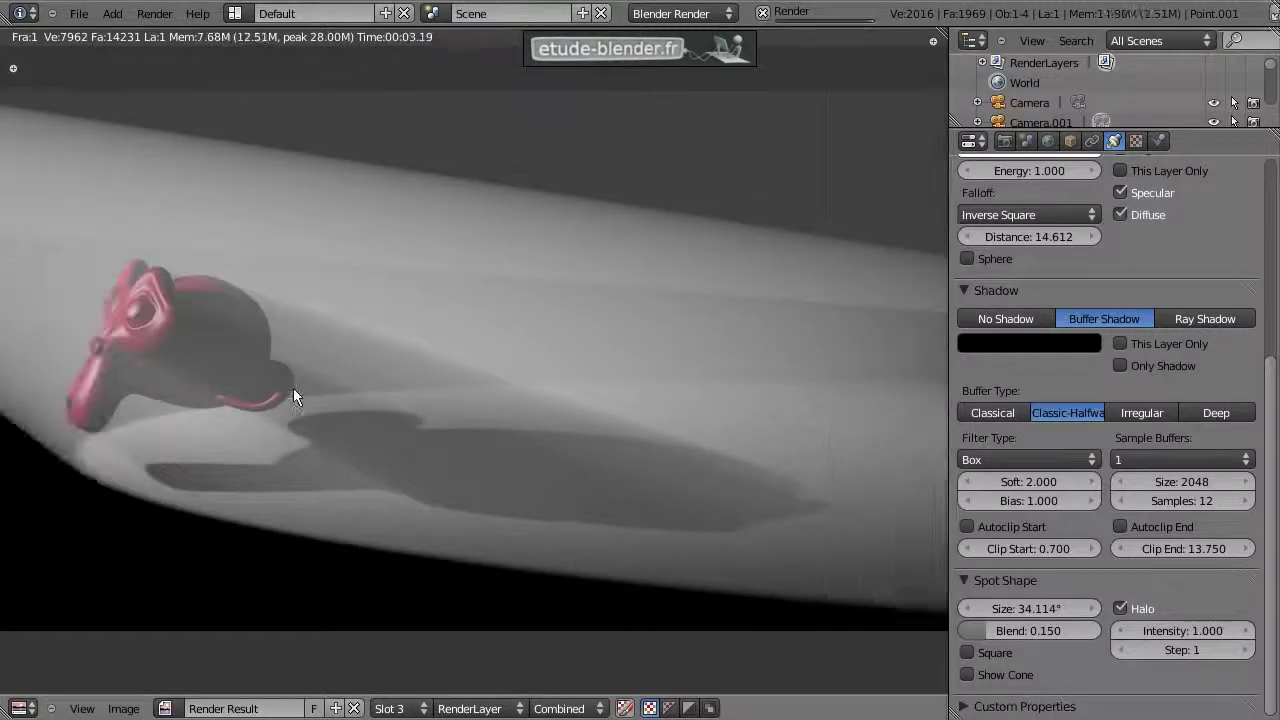
{"action": "left_click", "coordinate": [1177, 653]}
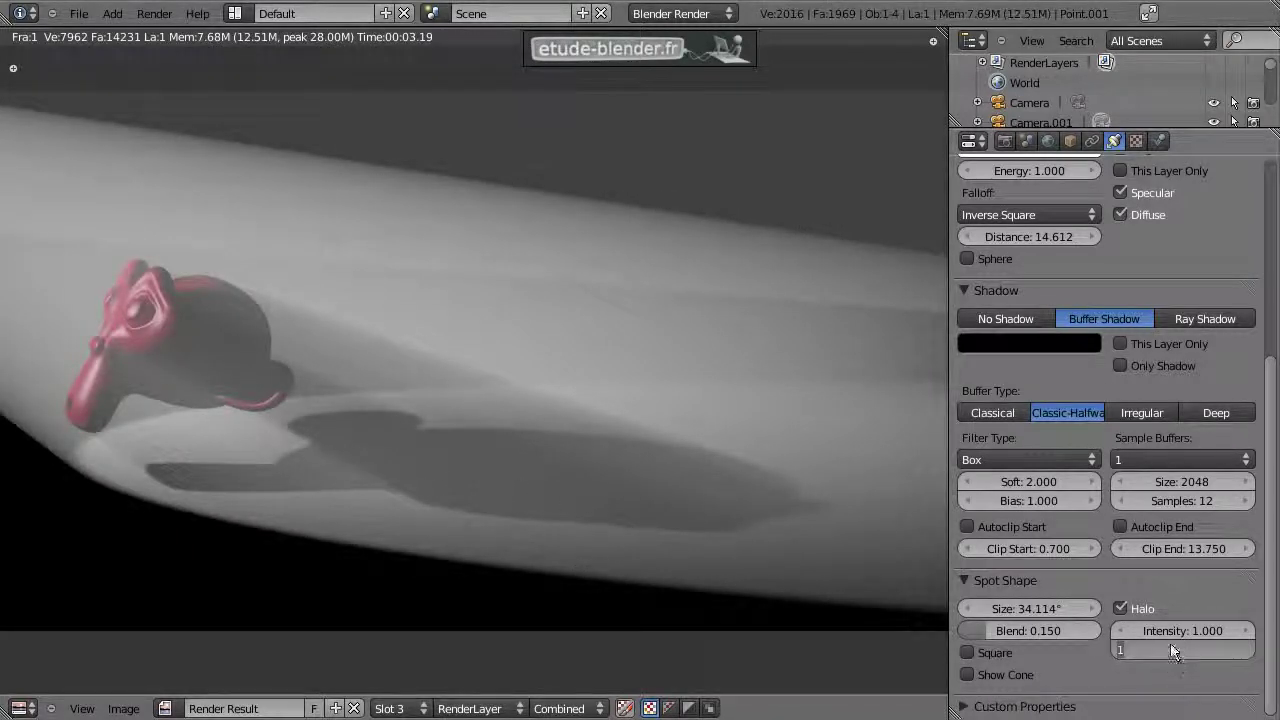
{"action": "type", "text": "7"}
{"action": "key", "text": "Return"}
{"action": "key", "text": "F12"}
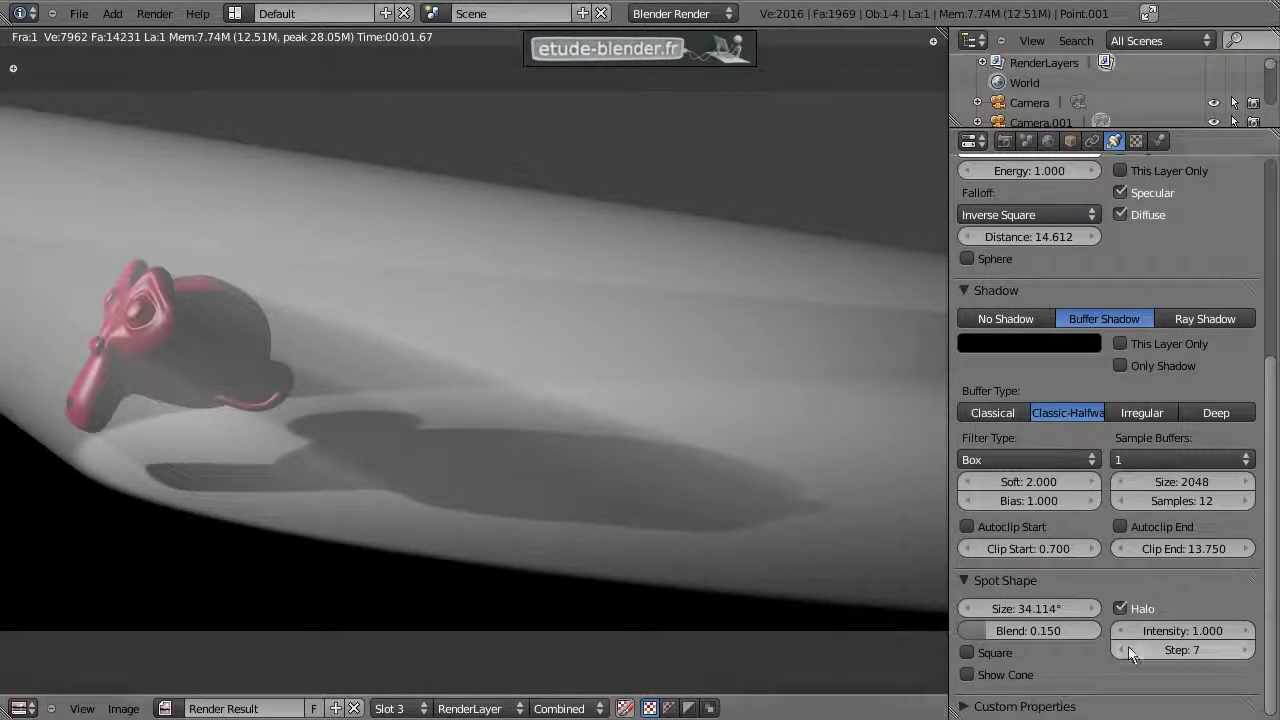
Set the halo Step to 4 and render the shadowed volumetric beam.
{"action": "left_click", "coordinate": [1182, 655]}
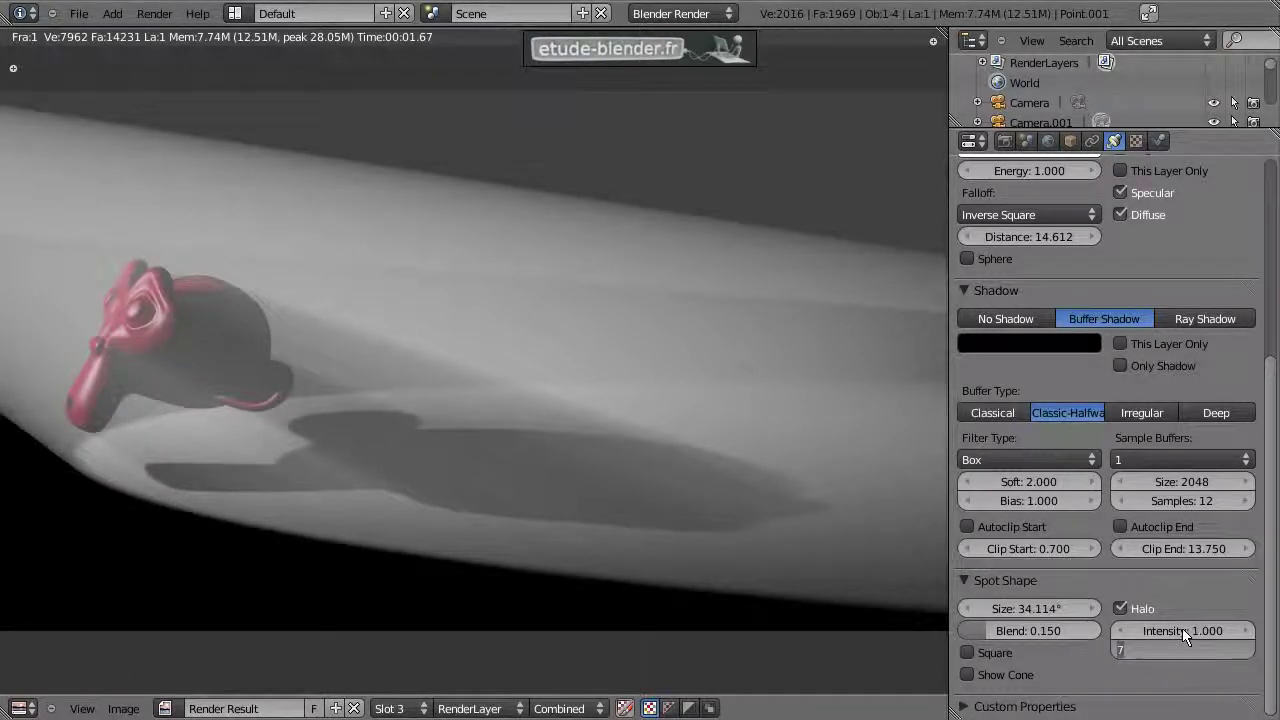
{"action": "type", "text": "4"}
{"action": "key", "text": "Return"}
{"action": "key", "text": "F12"}
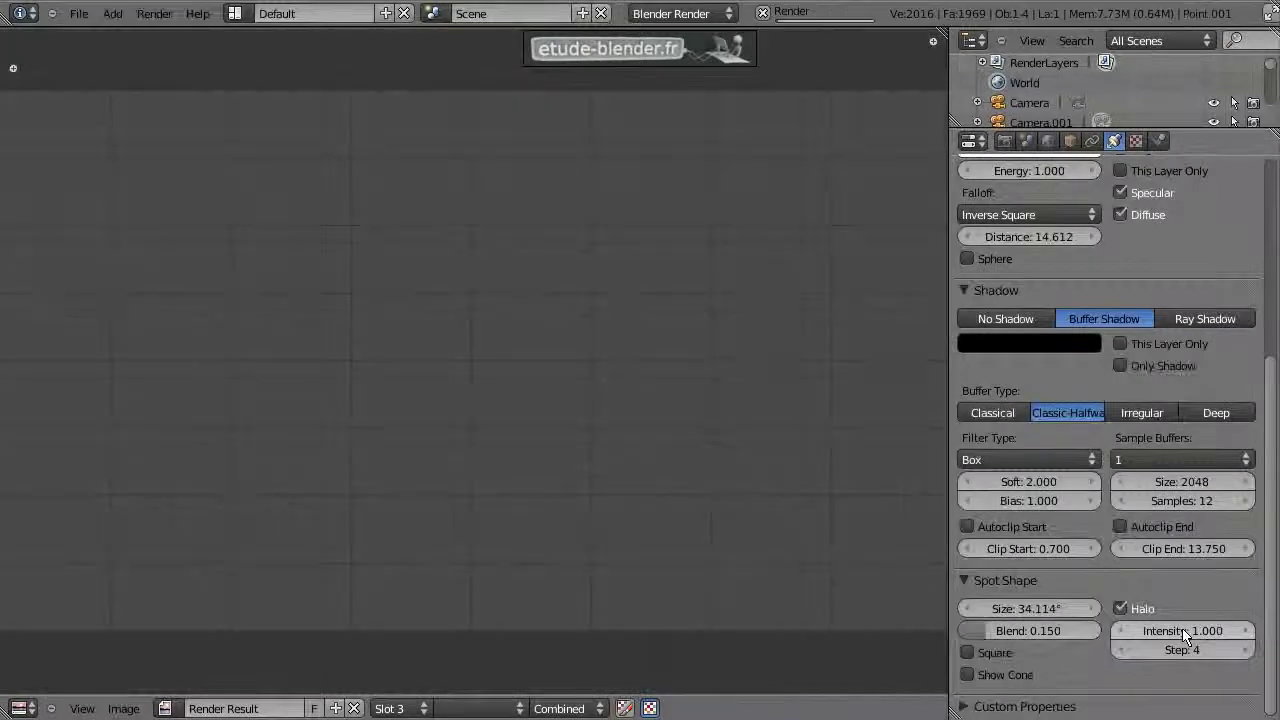